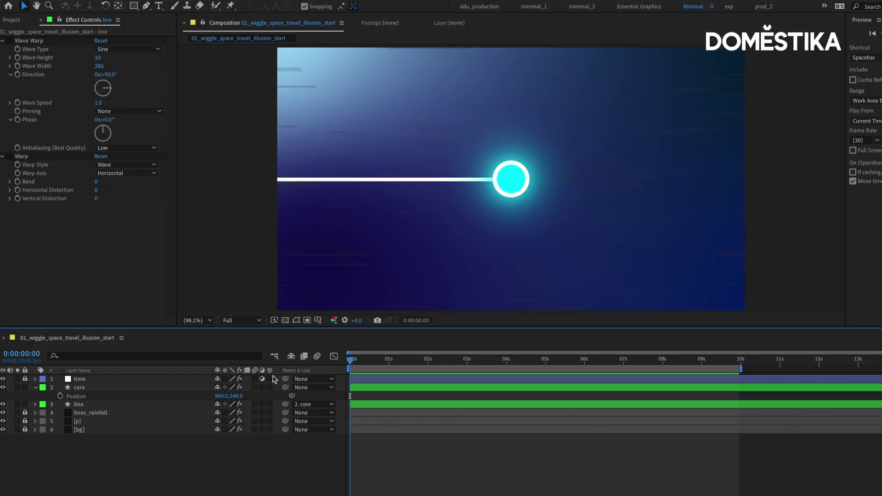
# Keyframe the core ball's Position at 2:06, 4:06 and 6:02: down-left, then up, then right
pyautogui.moveTo(365, 360)
pyautogui.mouseDown()
pyautogui.moveTo(557, 367)
pyautogui.moveTo(248, 389)
pyautogui.mouseUp()
pyautogui.click(79, 387)
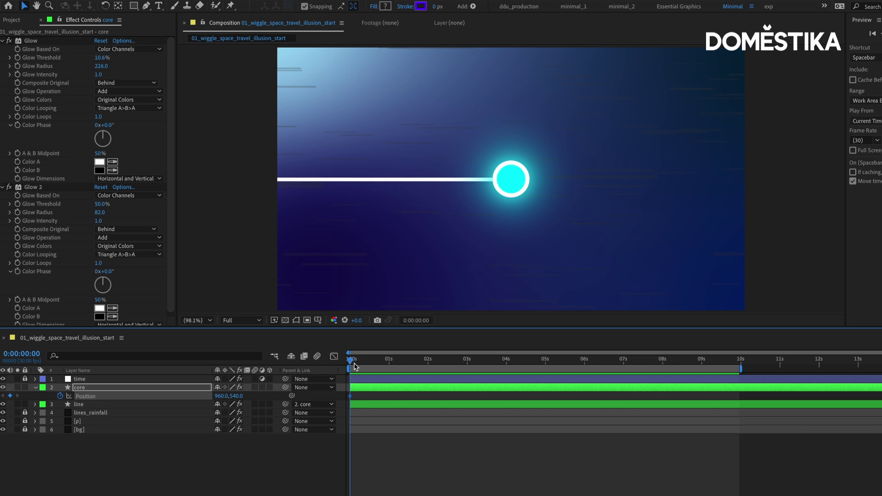
pyautogui.moveTo(353, 366); pyautogui.dragTo(427, 357)
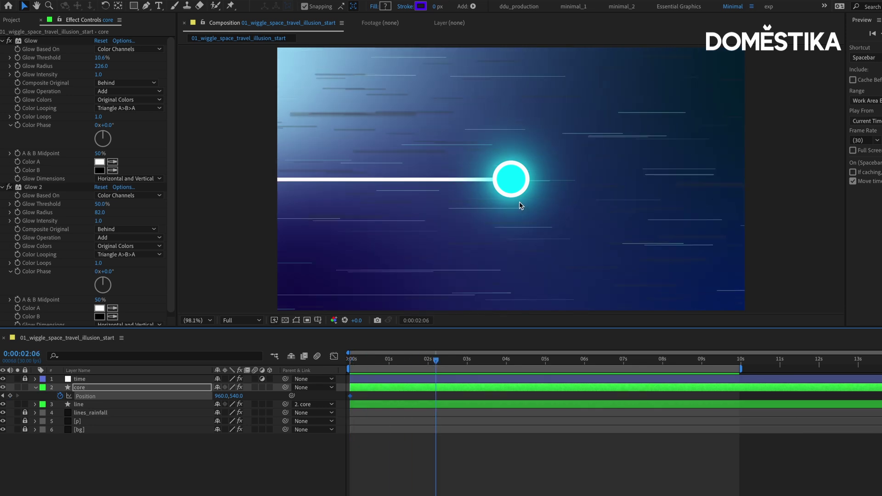
pyautogui.moveTo(522, 184); pyautogui.dragTo(457, 237)
pyautogui.moveTo(452, 363); pyautogui.dragTo(515, 371)
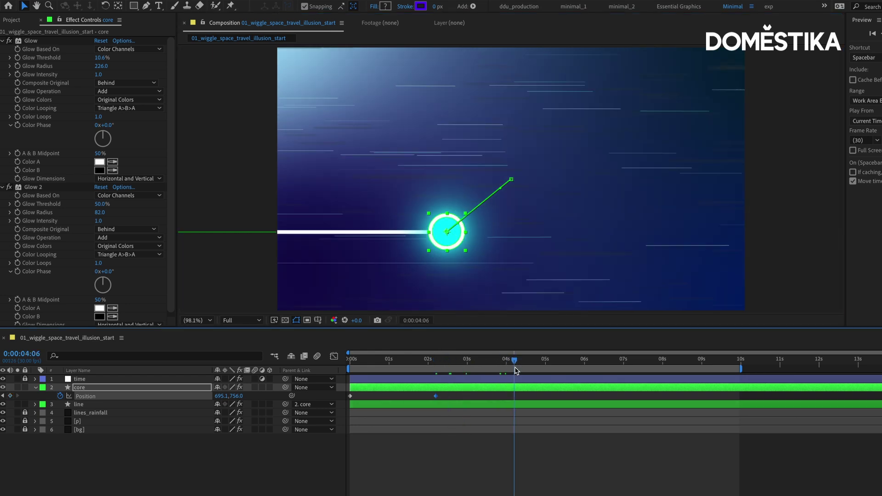
pyautogui.moveTo(445, 230); pyautogui.dragTo(445, 130)
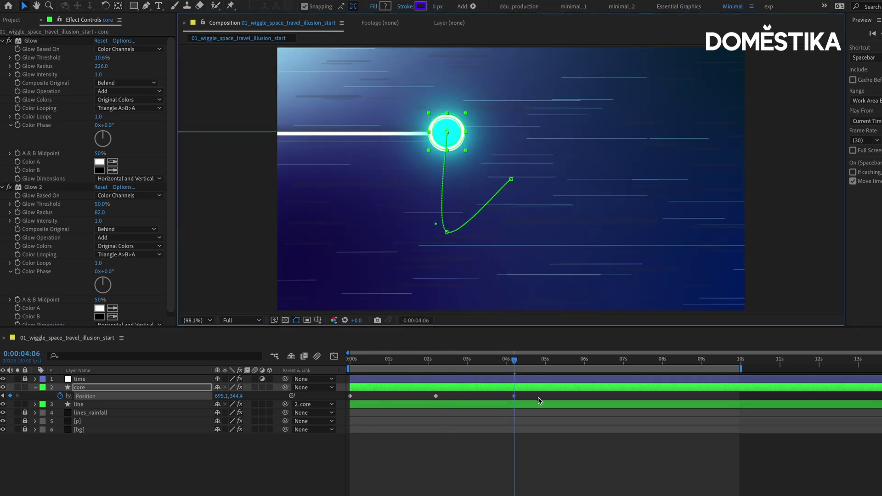
pyautogui.moveTo(549, 366); pyautogui.dragTo(587, 363)
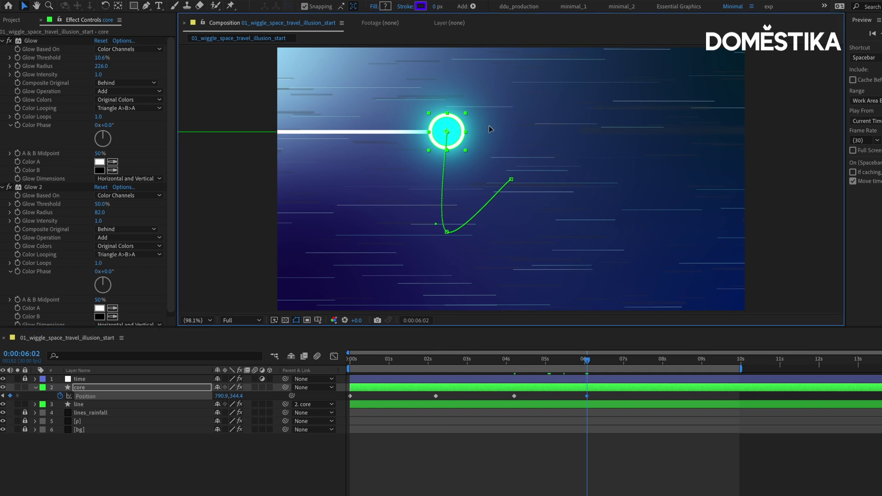
pyautogui.moveTo(452, 129); pyautogui.dragTo(517, 126)
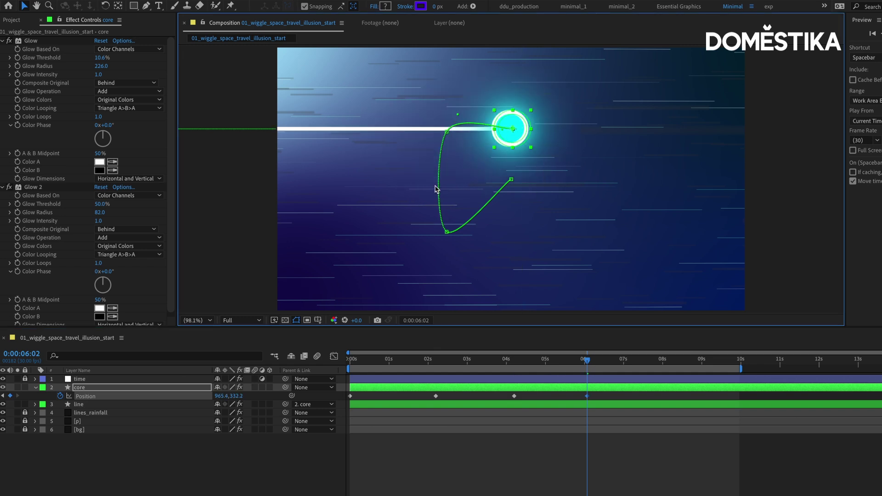
# Add a smooth curve point to the core's motion path with the Pen tool
pyautogui.press('g')
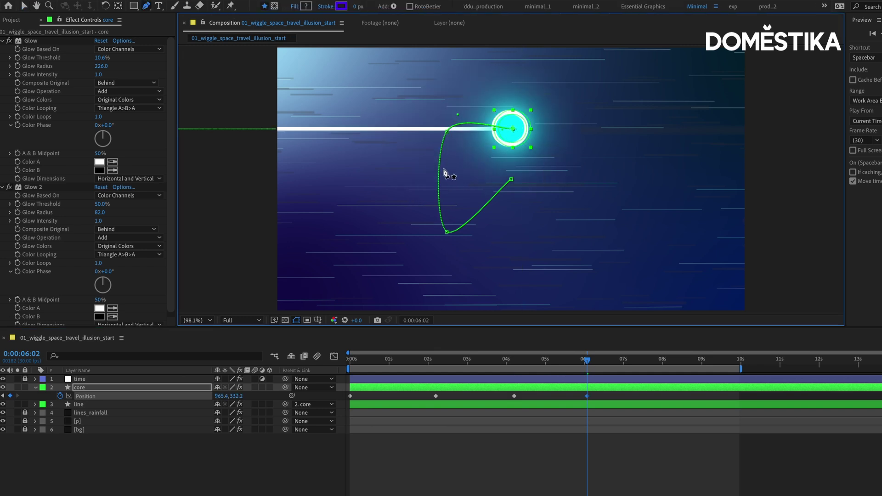
pyautogui.moveTo(438, 172); pyautogui.dragTo(347, 172)
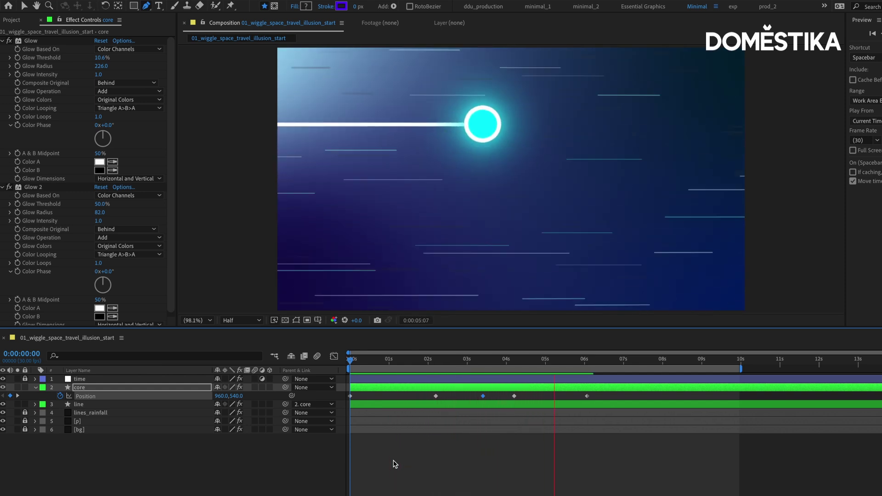
pyautogui.press('space')
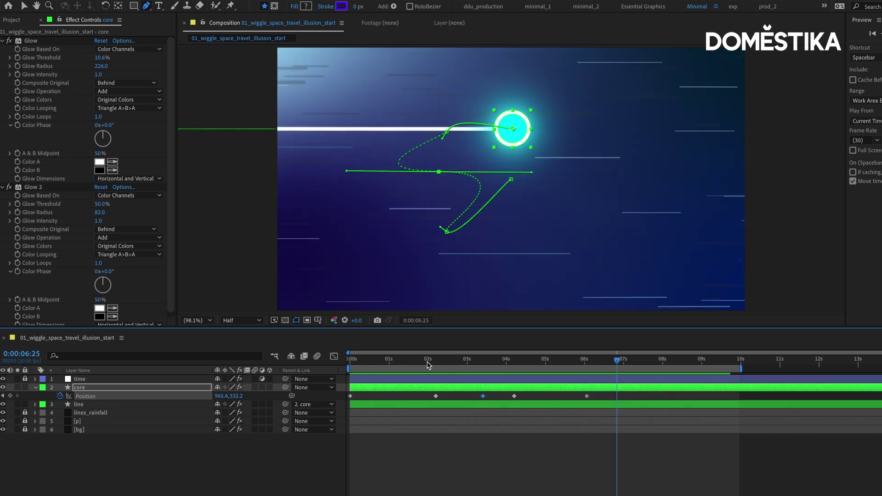
# Review the curved motion, then clear all of the core's Position keyframes
pyautogui.moveTo(427, 360); pyautogui.dragTo(459, 361)
pyautogui.moveTo(474, 407); pyautogui.dragTo(459, 388)
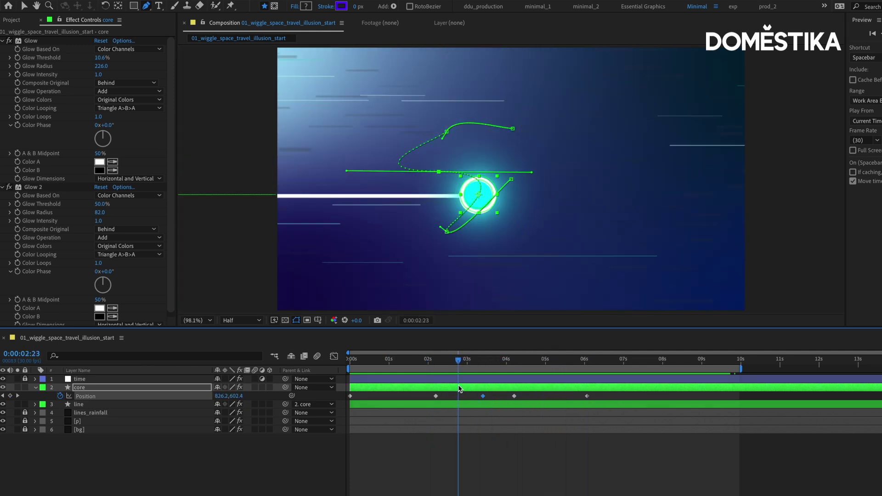
pyautogui.moveTo(412, 364); pyautogui.dragTo(335, 365)
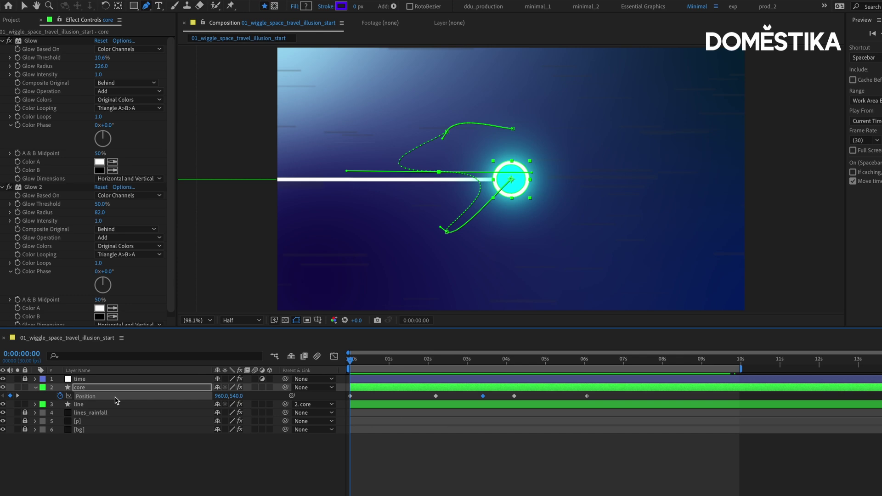
pyautogui.click(61, 395)
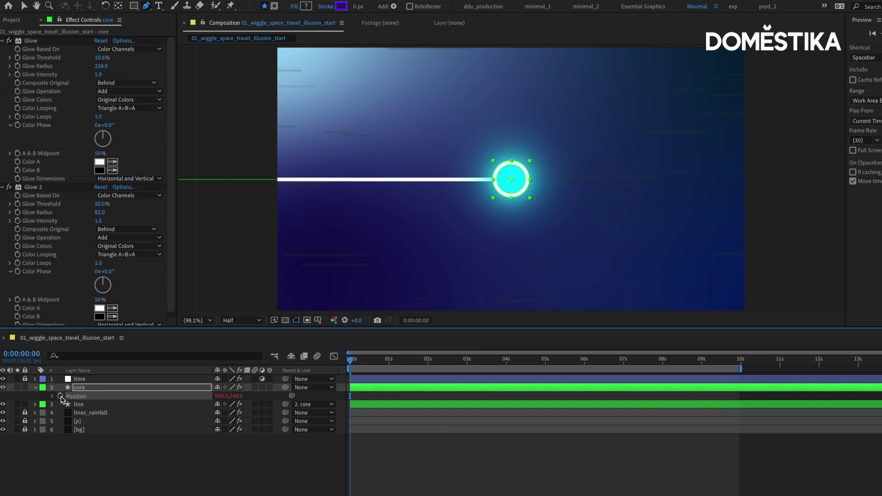
# Give the core's Position the expression wiggle(.1,400)
pyautogui.keyDown('alt'); pyautogui.click(61, 397); pyautogui.keyUp('alt')
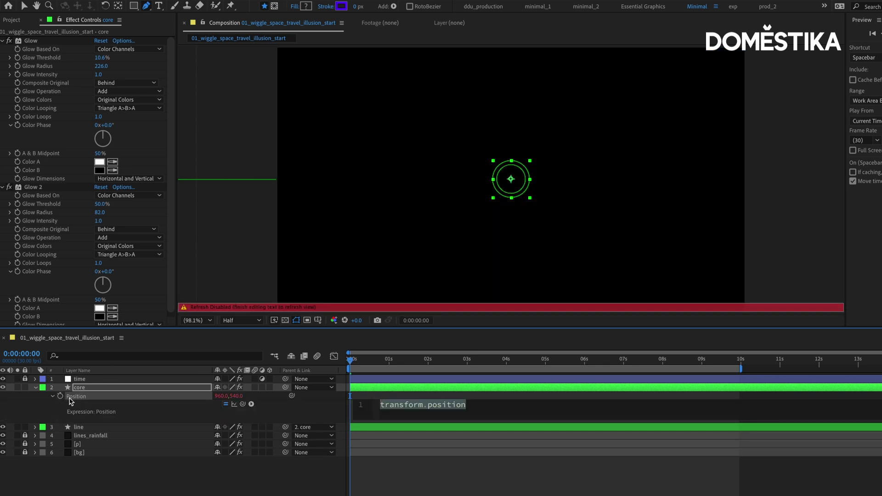
pyautogui.write('wi')
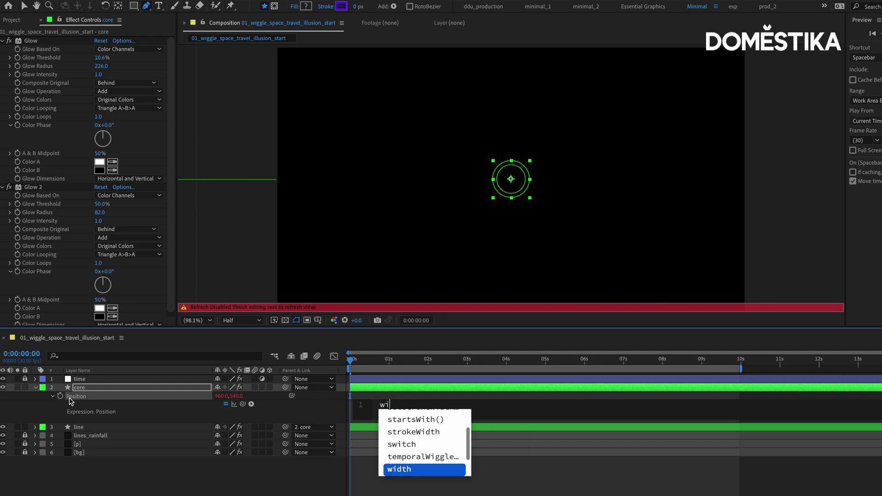
pyautogui.write('ggl')
pyautogui.press('Return')
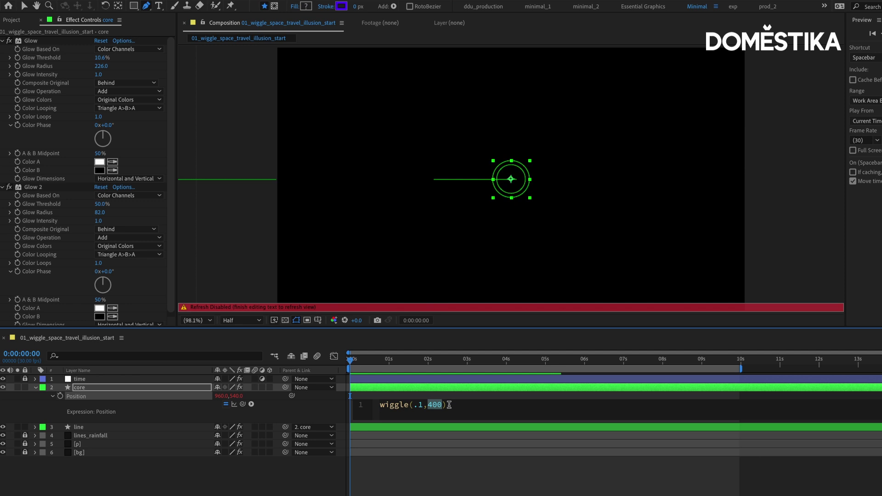
pyautogui.click(465, 458)
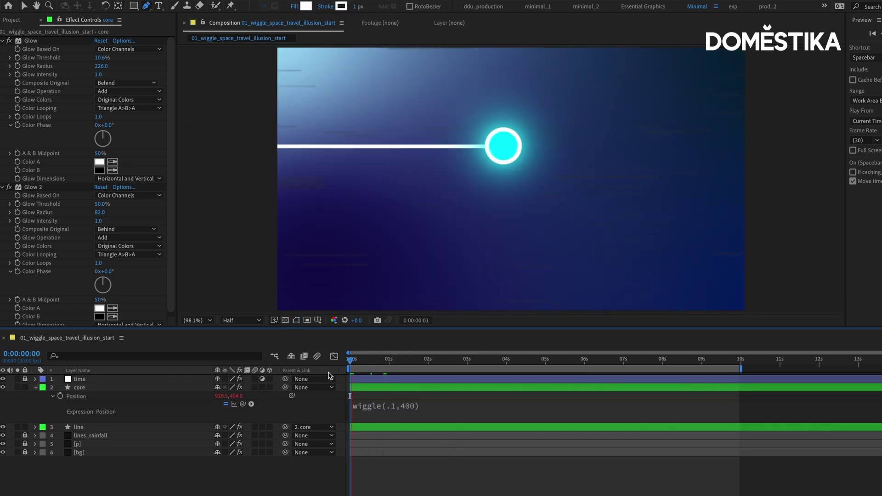
# Preview the drift, change the expression to wiggle(5,400) and replay from the start
pyautogui.press('space')
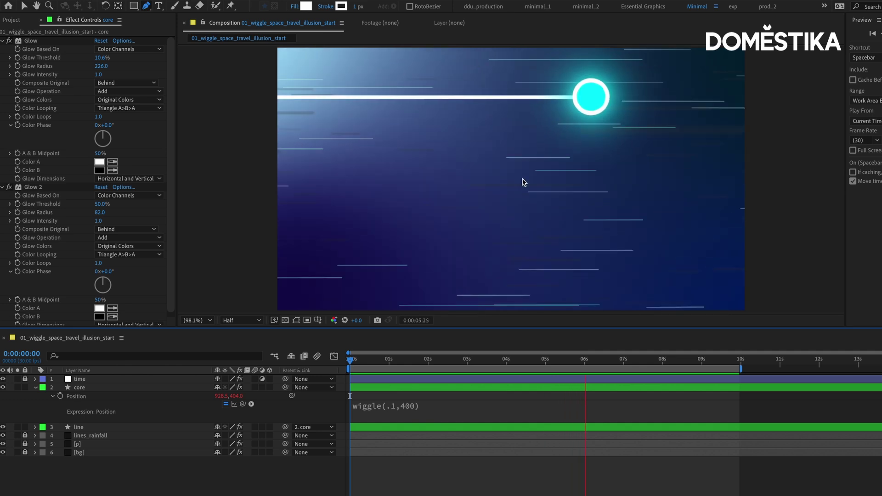
pyautogui.click(404, 407)
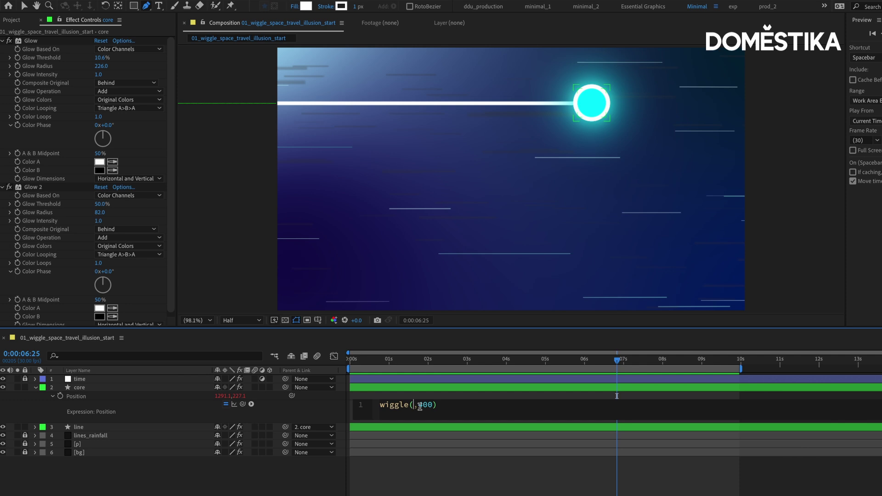
pyautogui.click(428, 388)
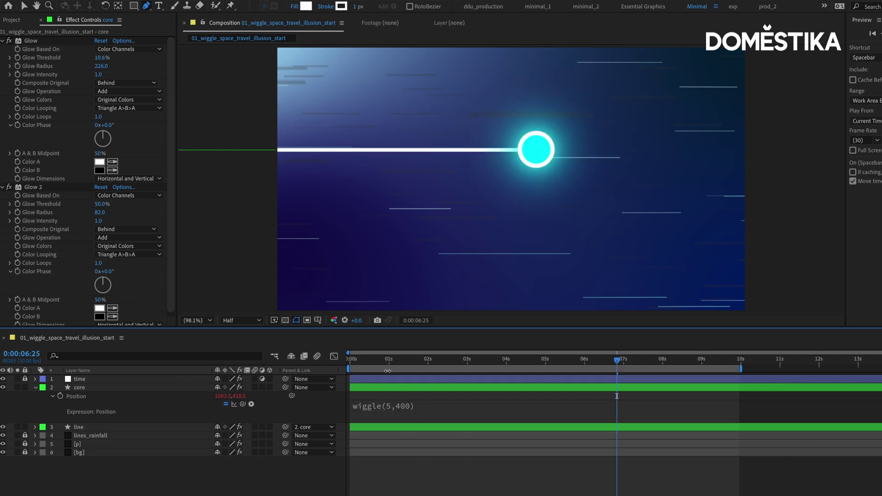
pyautogui.press('Home')
pyautogui.press('space')
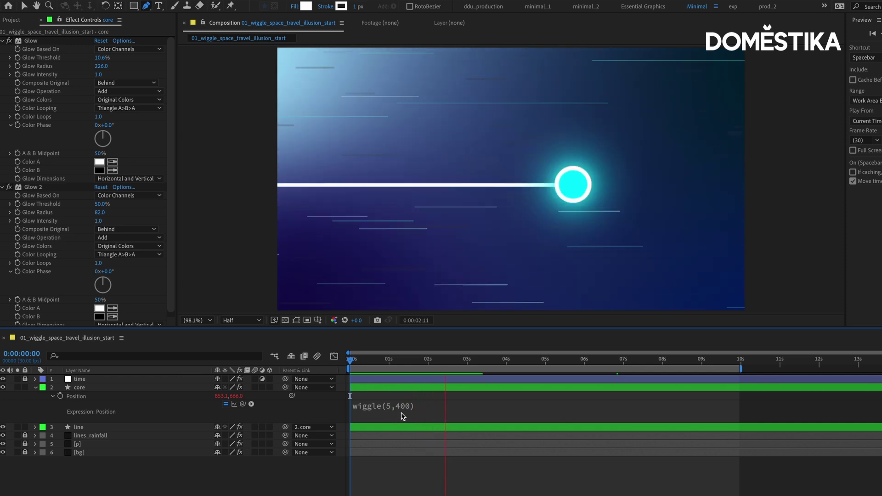
# Change the expression to wiggle(1.5,400) and replay from the start
pyautogui.click(414, 404)
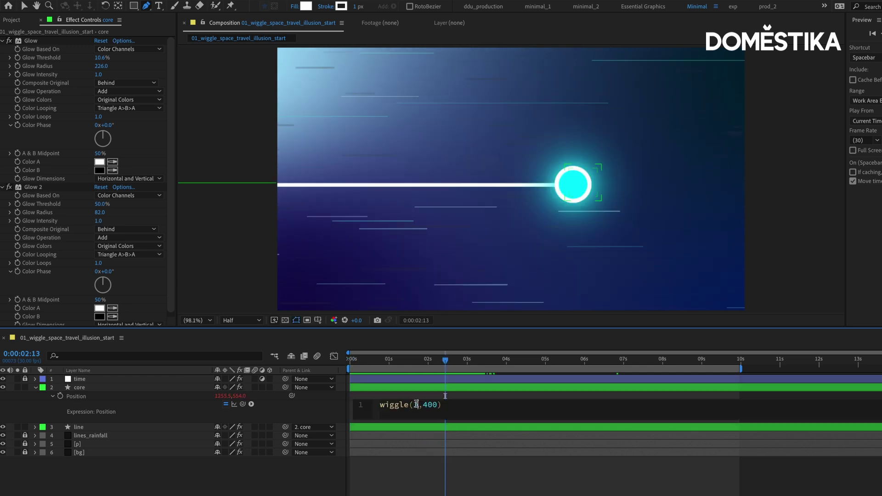
pyautogui.click(426, 454)
pyautogui.press('Home')
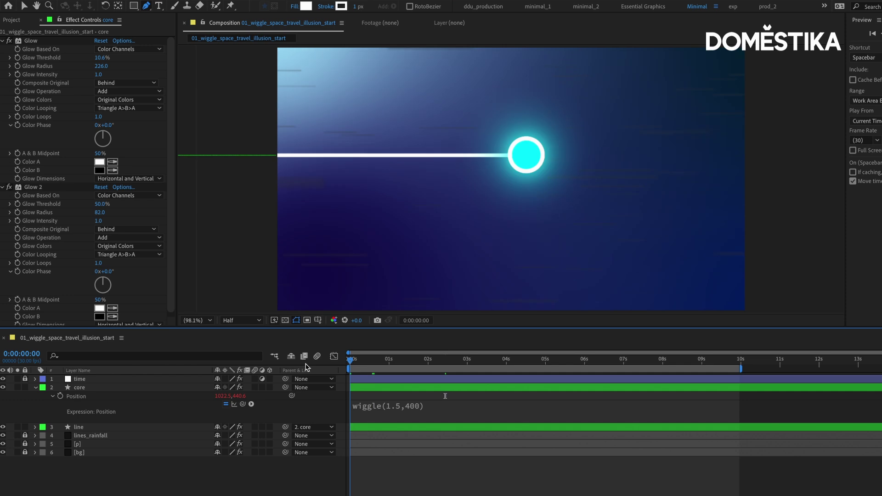
pyautogui.press('space')
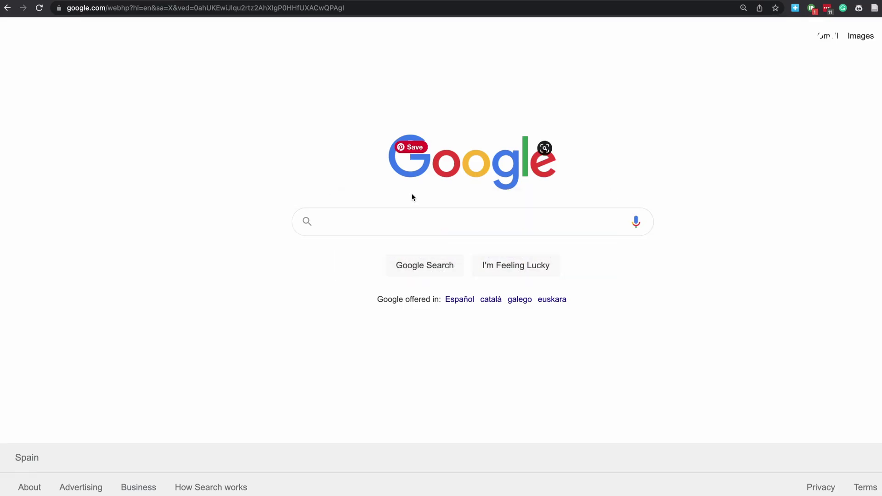
# Search Google for 'after effects expression reference'
pyautogui.write('after e')
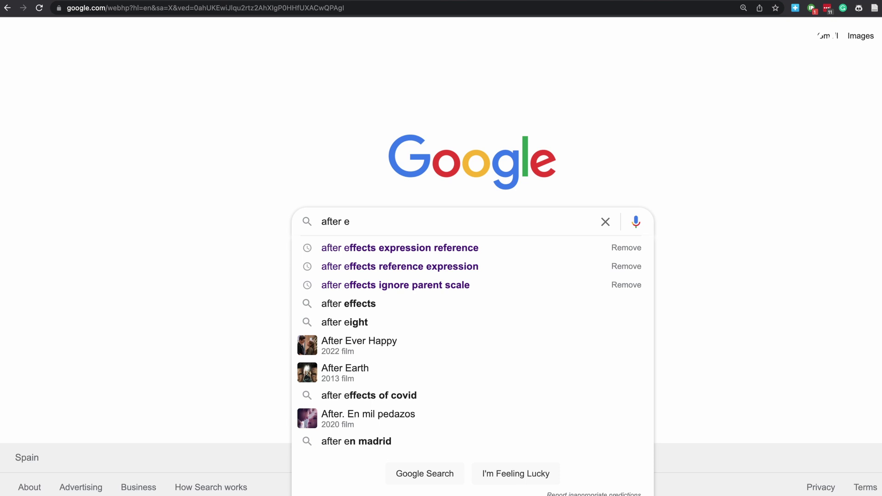
pyautogui.press('Down')
pyautogui.press('Return')
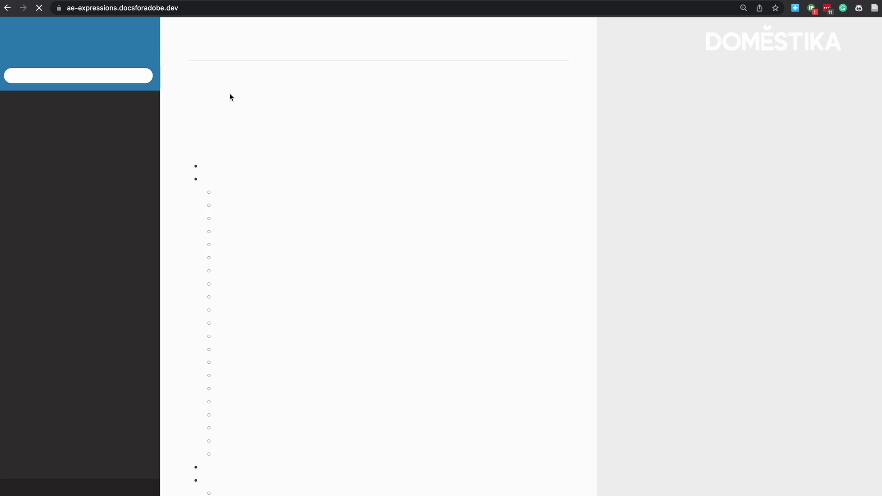
# Open the wiggle(freq, amp, …) page in the expression reference docs
pyautogui.click(99, 74)
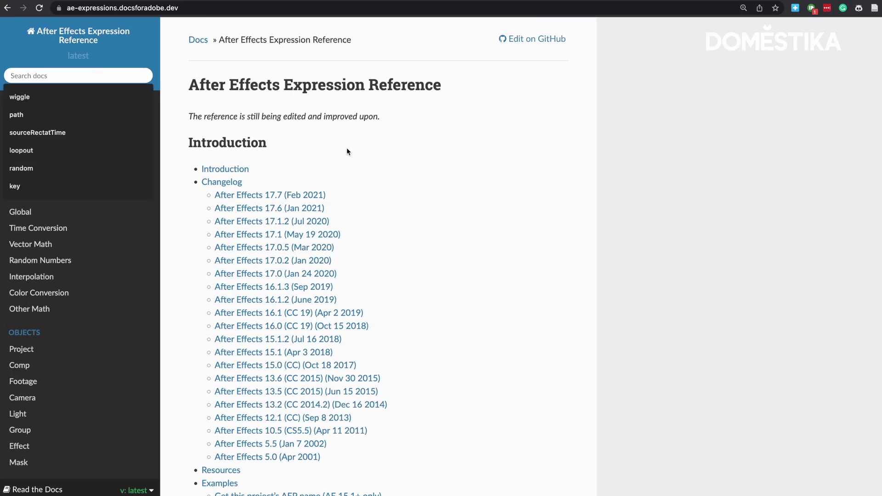
pyautogui.scroll(-1, 231, 204)
pyautogui.scroll(1, 211, 205)
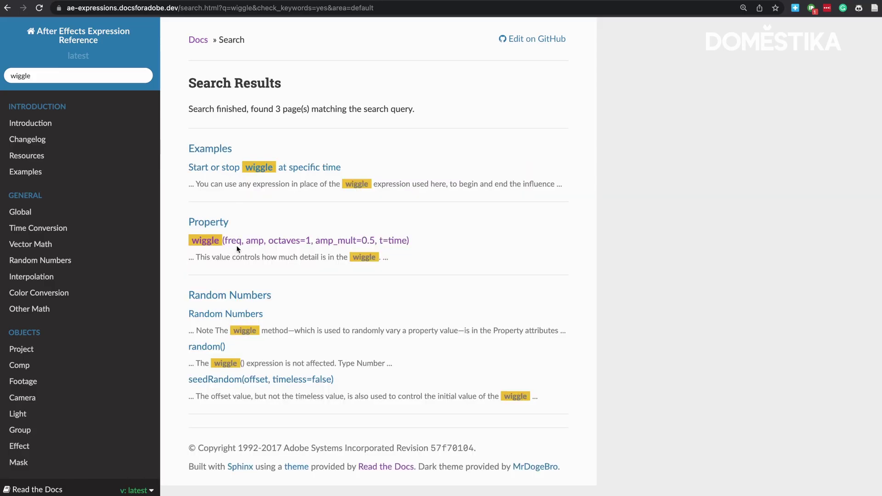
pyautogui.click(237, 243)
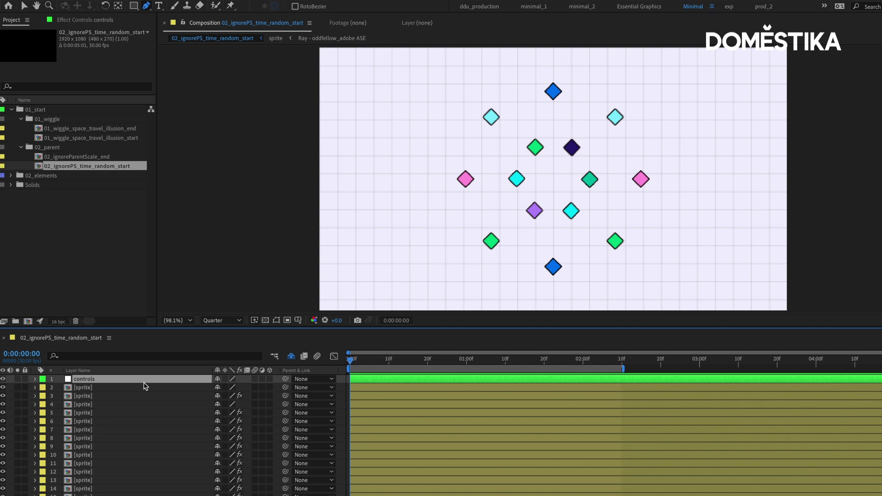
# Show the controls layer's Scale animation, which starts at 0.0,0.0%
pyautogui.click(149, 389)
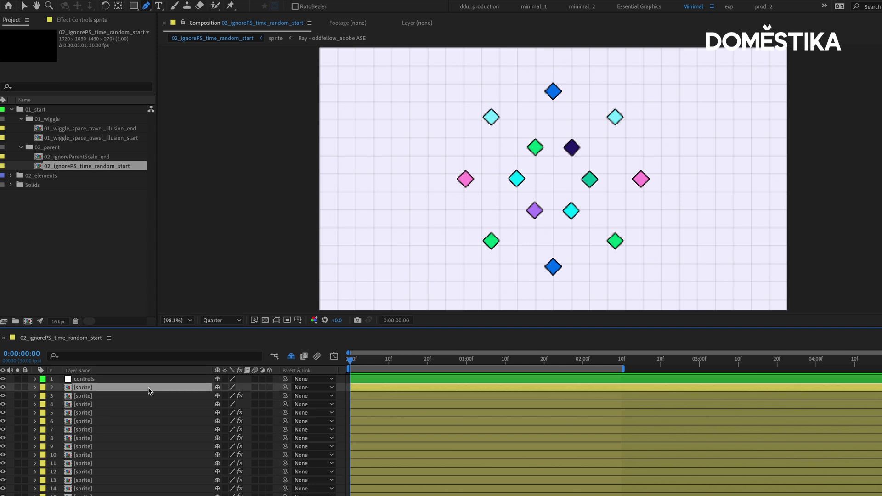
pyautogui.click(144, 379)
pyautogui.press('s')
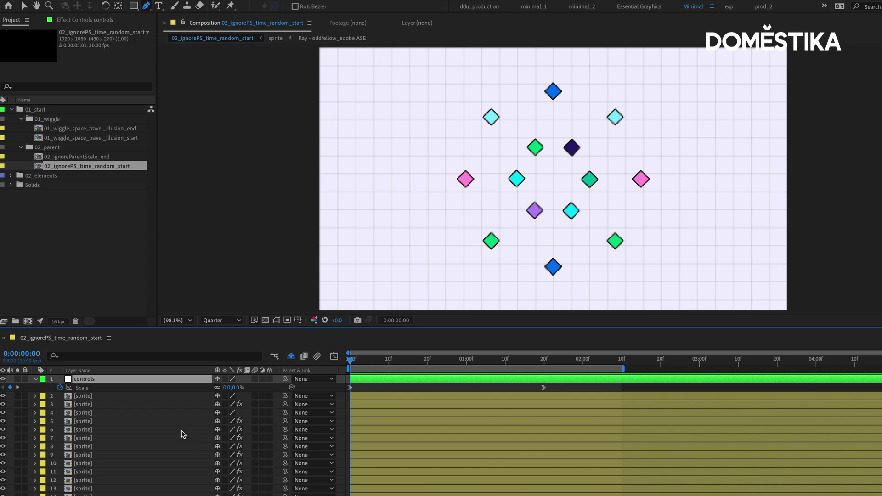
pyautogui.click(163, 397)
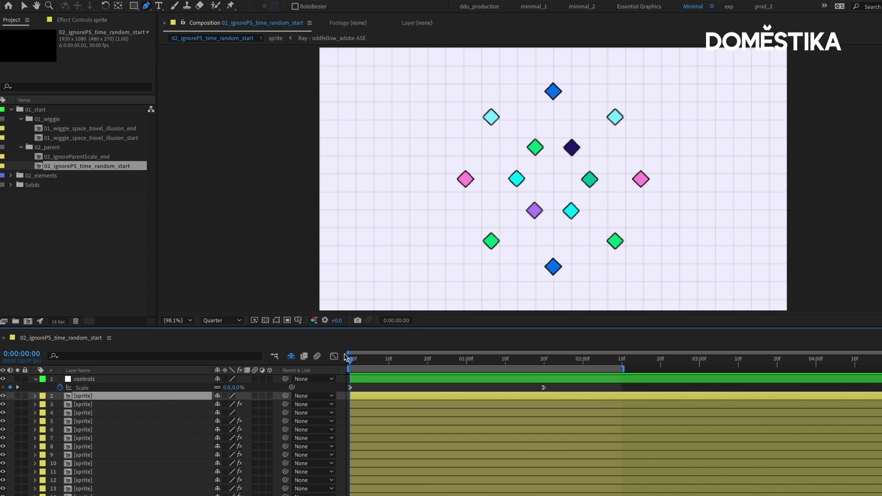
# Keyframe the green diamond's Position, moving it to the lower right (1477.4,1028.9) by 1:10
pyautogui.moveTo(359, 361)
pyautogui.mouseDown()
pyautogui.moveTo(444, 364)
pyautogui.moveTo(351, 362)
pyautogui.mouseUp()
pyautogui.press('p')
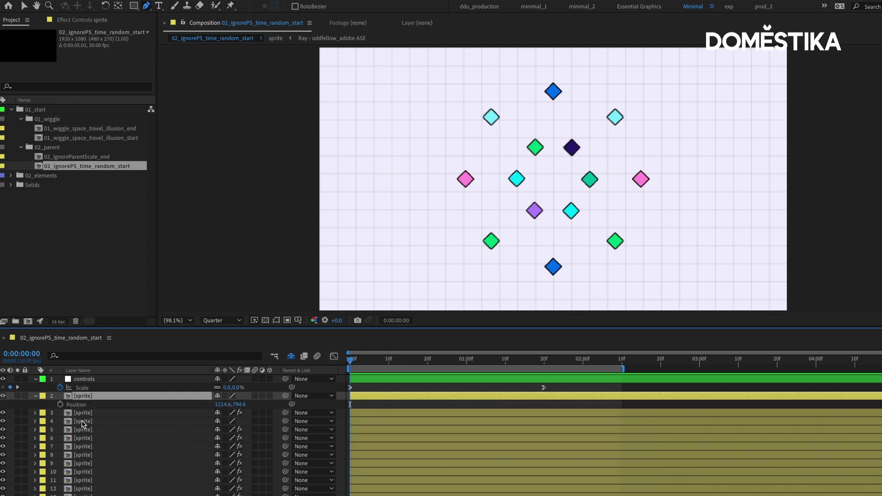
pyautogui.click(60, 404)
pyautogui.press('v')
pyautogui.moveTo(381, 366); pyautogui.dragTo(505, 364)
pyautogui.moveTo(616, 245); pyautogui.dragTo(680, 303)
# Keyframe the bottom blue diamond's Position so it drops below the frame (960.0,1150.6)
pyautogui.click(553, 268)
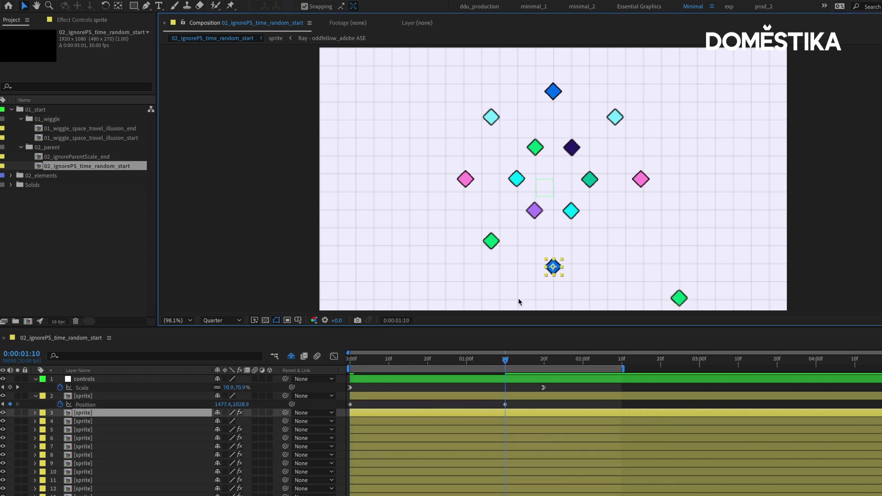
pyautogui.press('p')
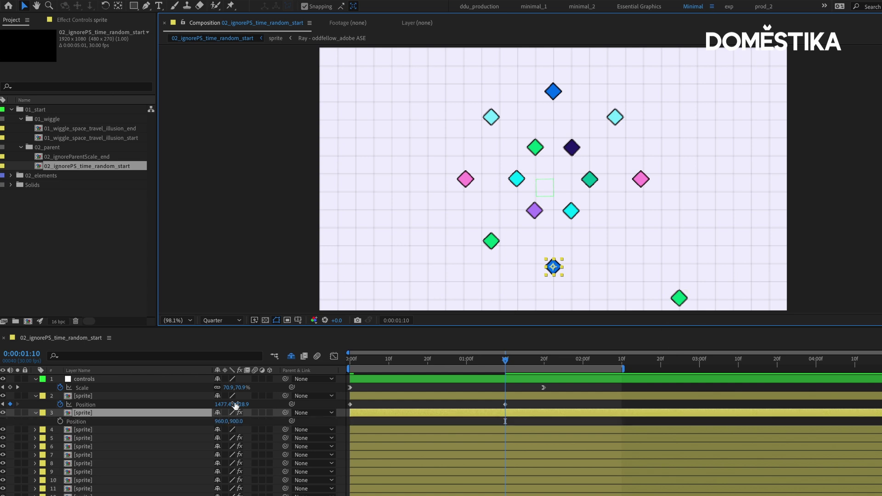
pyautogui.click(60, 422)
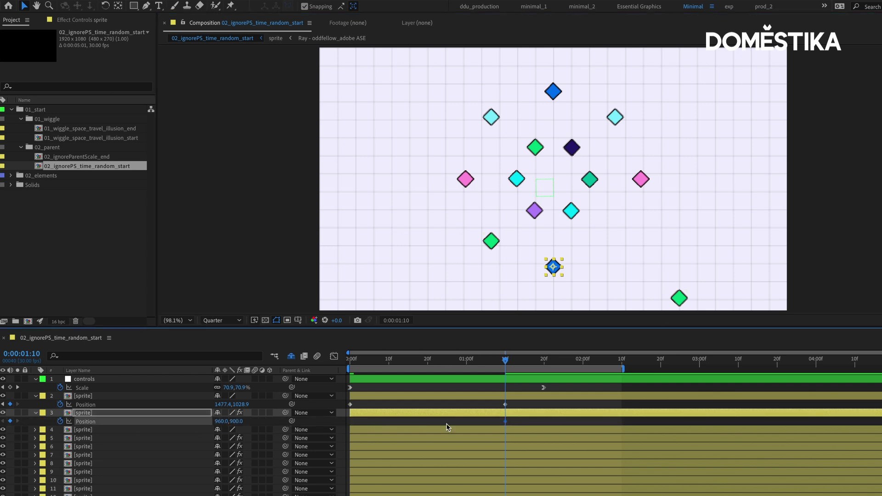
pyautogui.moveTo(504, 422); pyautogui.dragTo(350, 421)
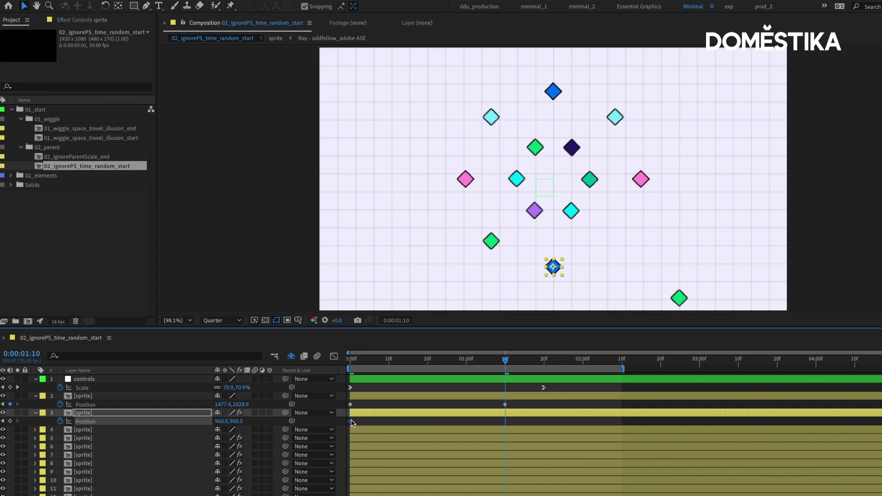
pyautogui.moveTo(557, 269); pyautogui.dragTo(558, 330)
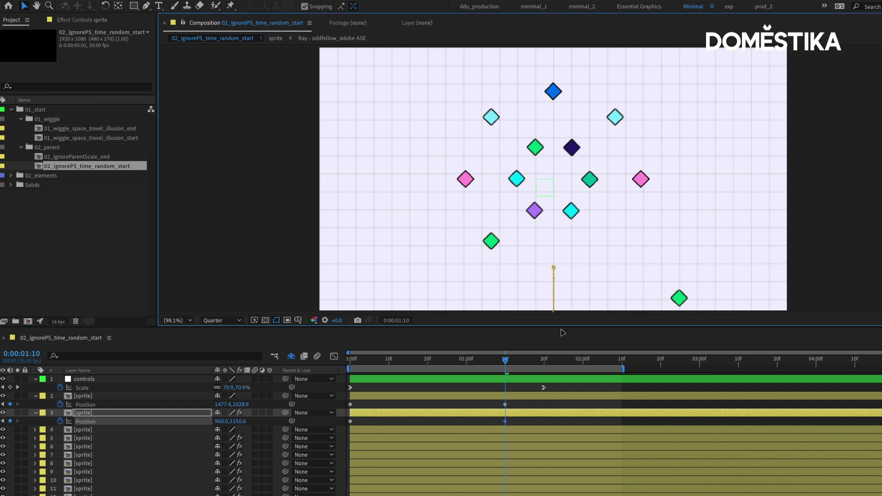
pyautogui.moveTo(580, 283); pyautogui.dragTo(567, 246)
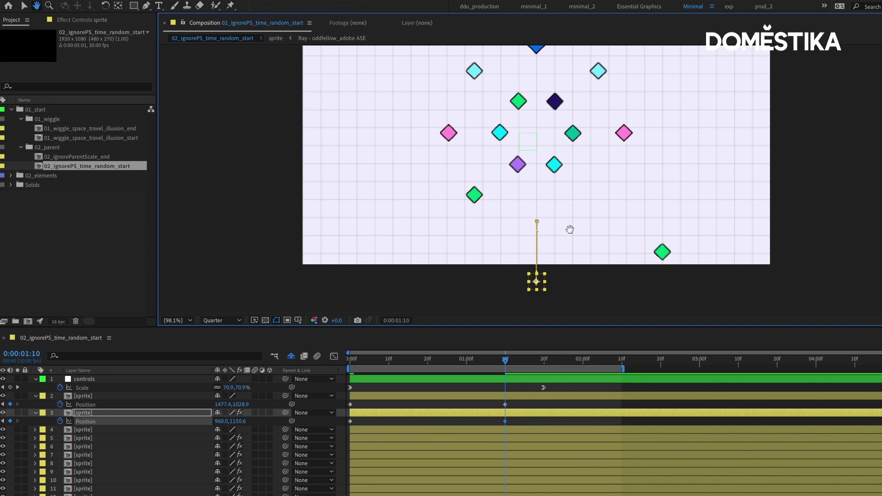
pyautogui.scroll(3, 567, 246)
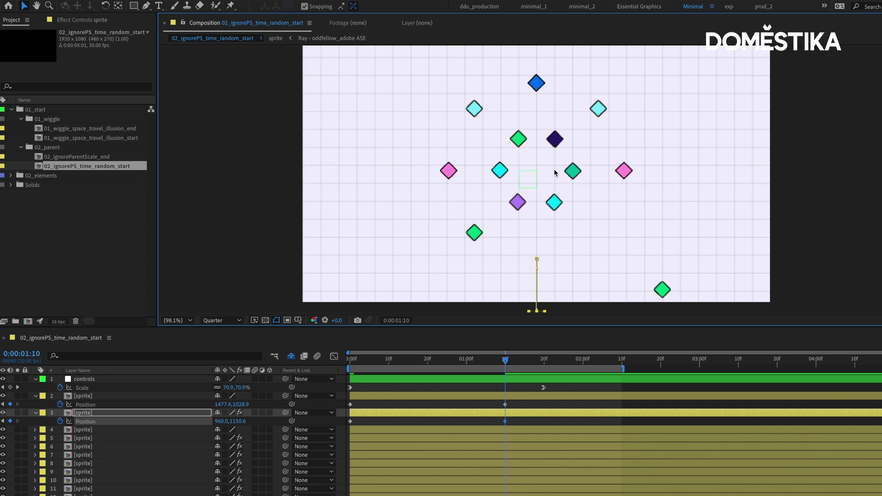
pyautogui.moveTo(549, 167); pyautogui.dragTo(550, 183)
pyautogui.moveTo(554, 226); pyautogui.dragTo(541, 225)
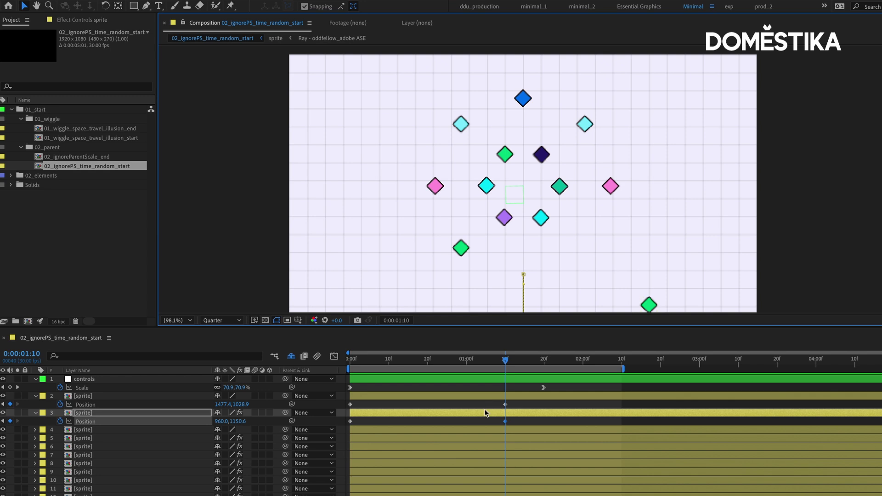
pyautogui.moveTo(516, 361); pyautogui.dragTo(526, 363)
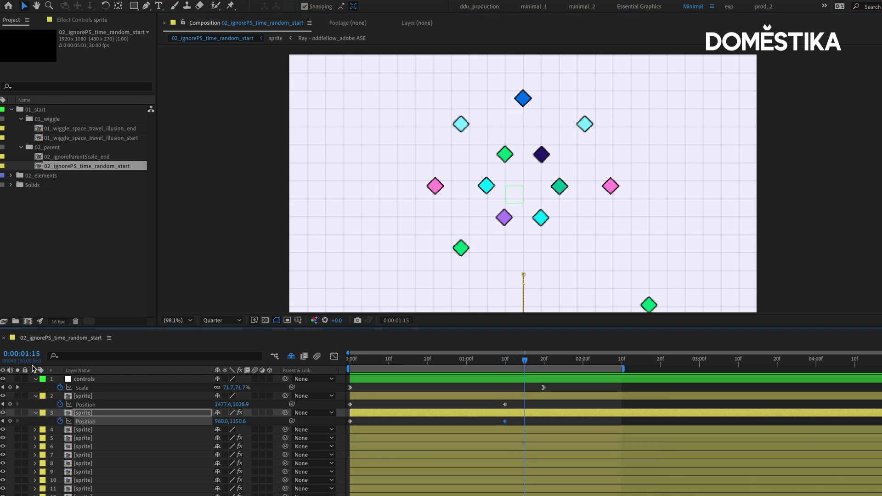
# Delete both sprites' Position keyframes and select every sprite layer except controls
pyautogui.press('Home')
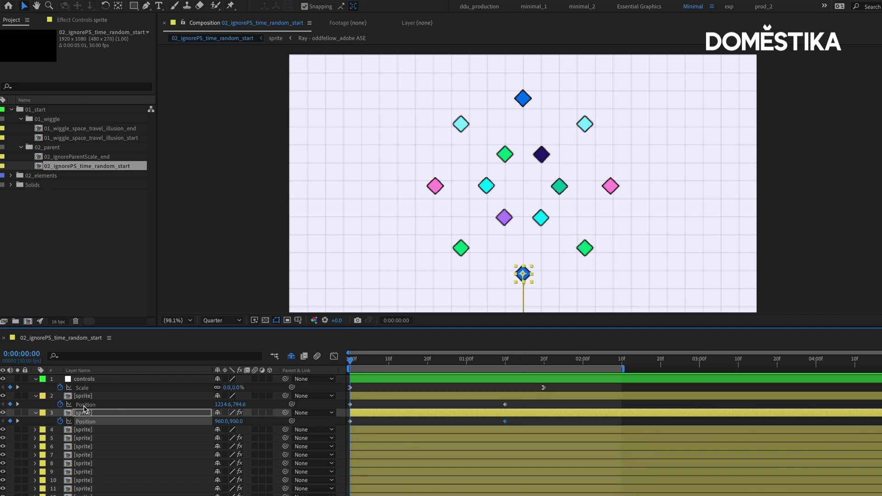
pyautogui.click(60, 404)
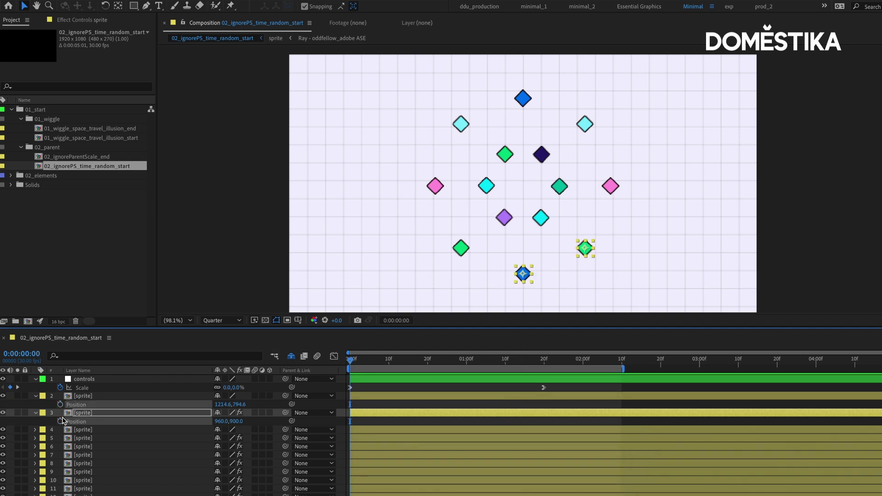
pyautogui.hotkey('ctrl', 'a')
pyautogui.keyDown('ctrl'); pyautogui.click(98, 382); pyautogui.keyUp('ctrl')
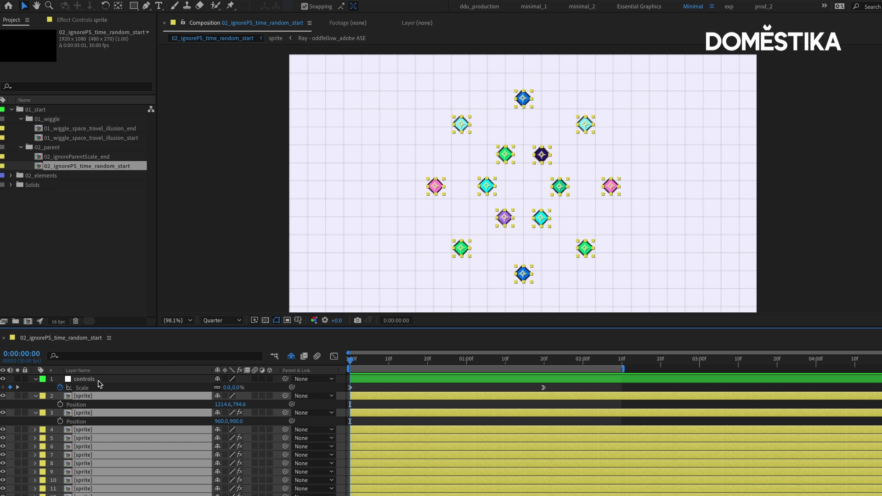
# Parent the selected sprites to the controls layer, then undo the parenting
pyautogui.click(35, 380)
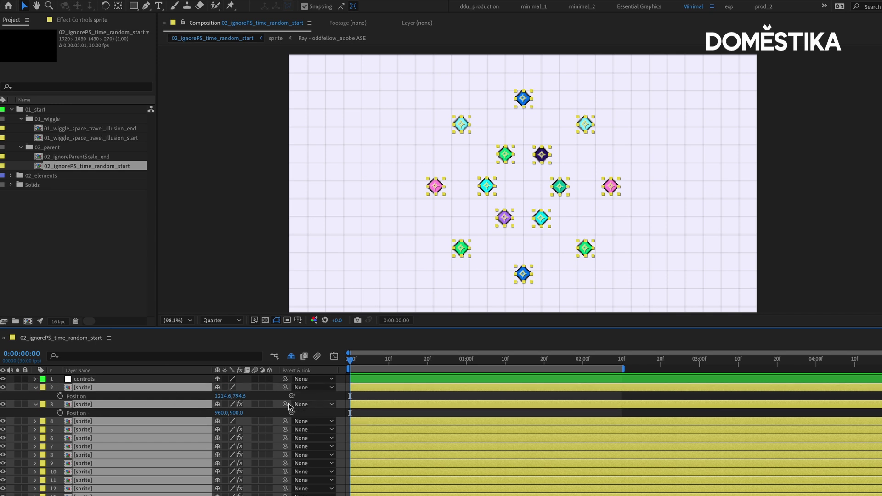
pyautogui.moveTo(285, 421); pyautogui.dragTo(135, 379)
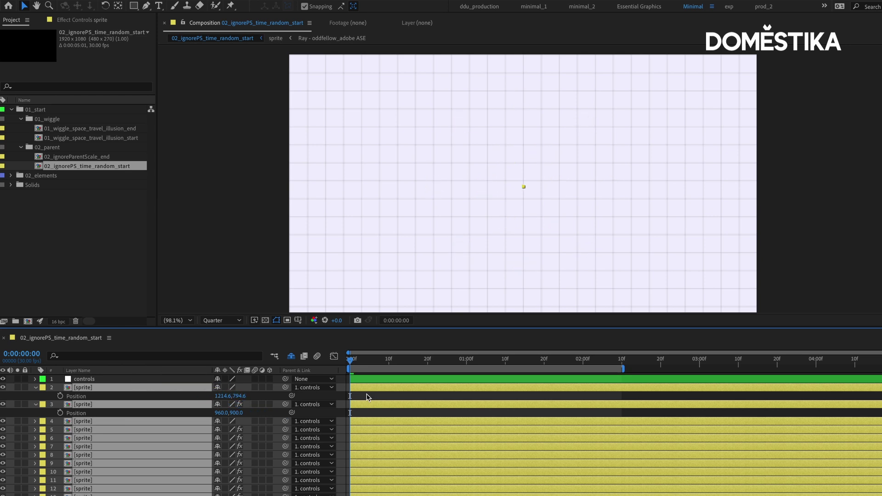
pyautogui.hotkey('ctrl', 'z')
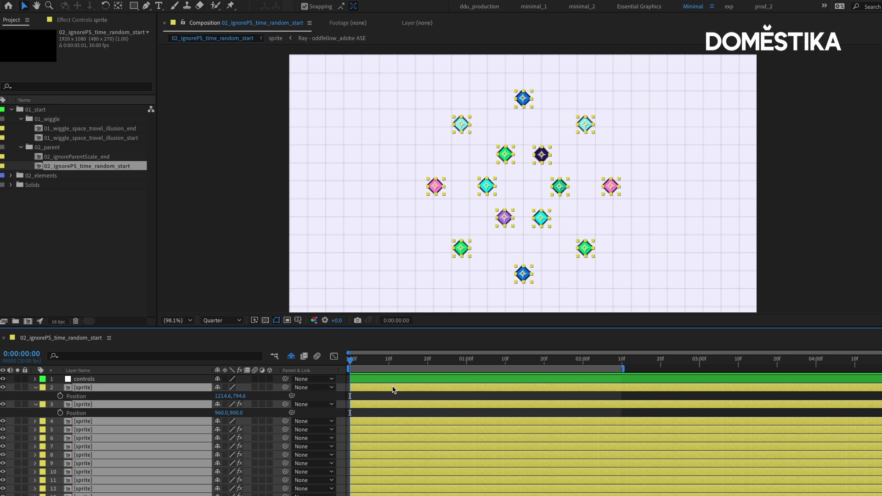
# Reveal the controls layer's Scale and Rotation keyframes and preview at 2:06
pyautogui.click(436, 379)
pyautogui.press('u')
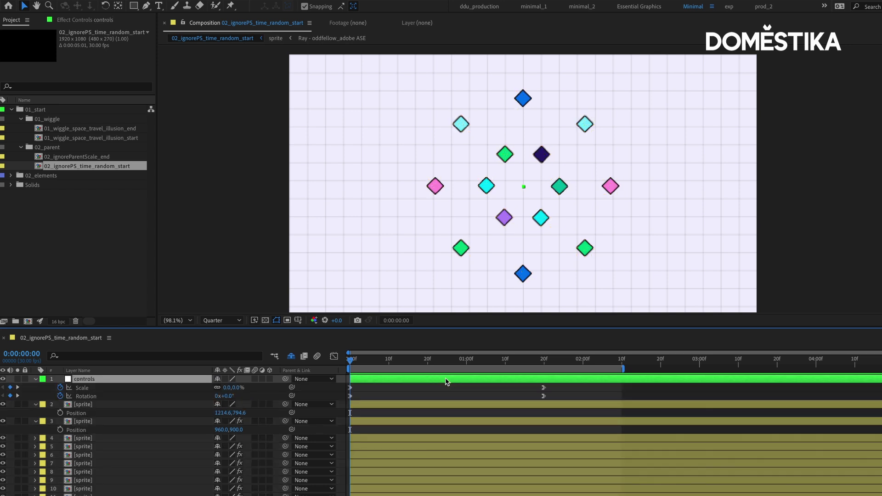
pyautogui.moveTo(598, 362)
pyautogui.mouseDown()
pyautogui.moveTo(589, 362)
pyautogui.moveTo(606, 362)
pyautogui.mouseUp()
# Parent sprite layers 2 through 15 to the controls layer
pyautogui.click(127, 406)
pyautogui.scroll(-3, 128, 408)
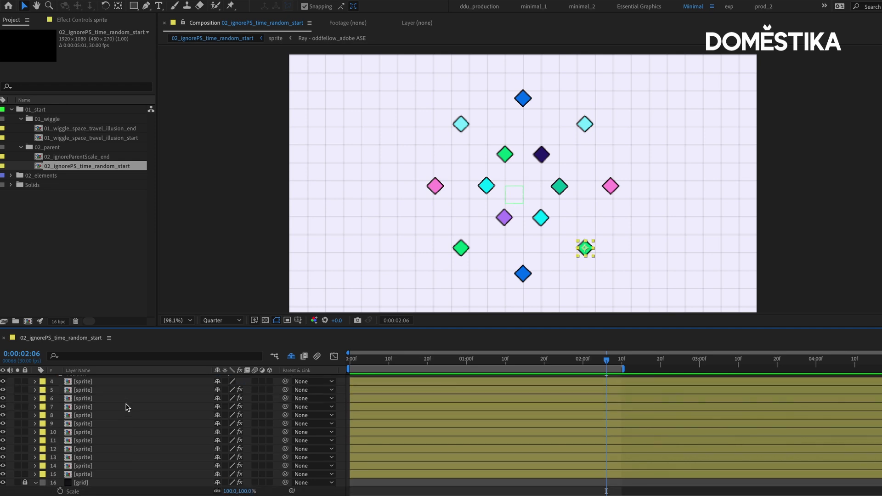
pyautogui.keyDown('shift'); pyautogui.click(115, 475); pyautogui.keyUp('shift')
pyautogui.scroll(3, 115, 474)
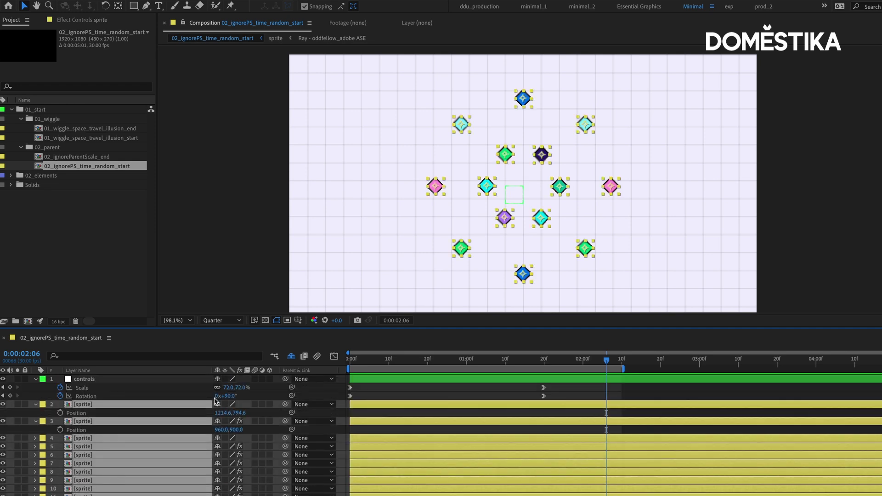
pyautogui.moveTo(285, 403); pyautogui.dragTo(92, 379)
# Preview the controls scale and rotation, then show the first sprite's Scale (45%) at 1:24
pyautogui.click(581, 379)
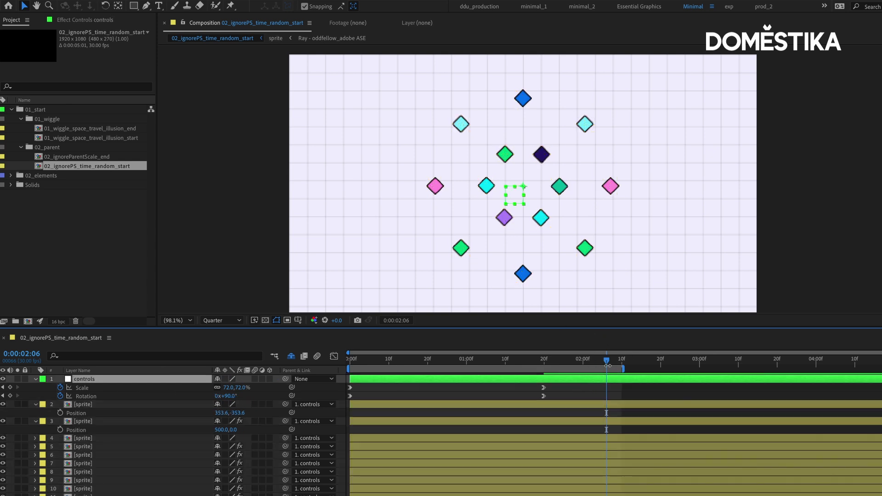
pyautogui.moveTo(601, 362); pyautogui.dragTo(408, 375)
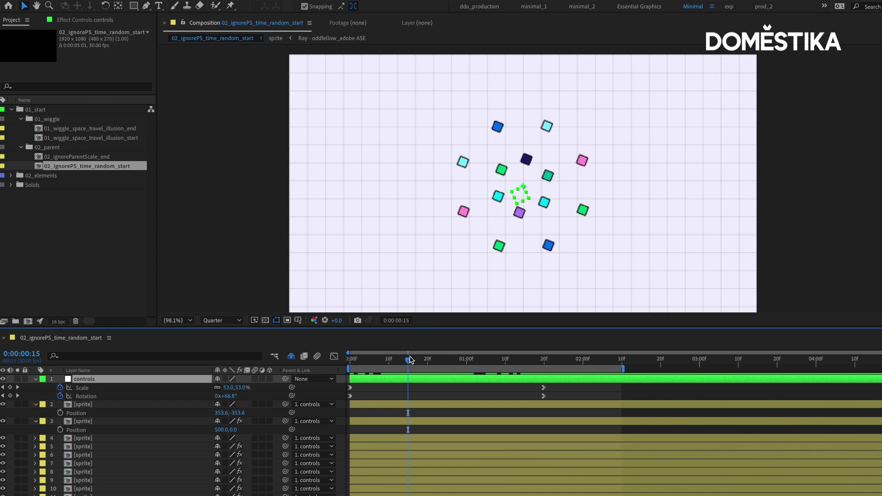
pyautogui.moveTo(407, 368); pyautogui.dragTo(513, 368)
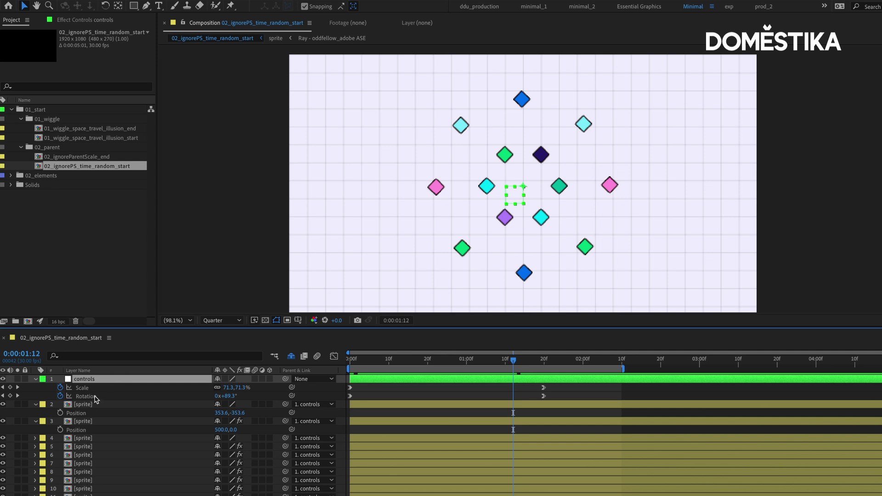
pyautogui.click(105, 406)
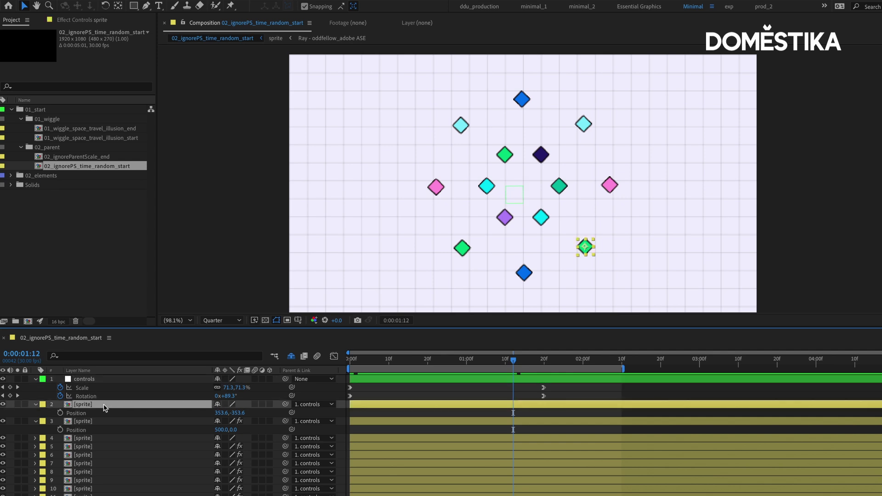
pyautogui.click(562, 365)
pyautogui.press('s')
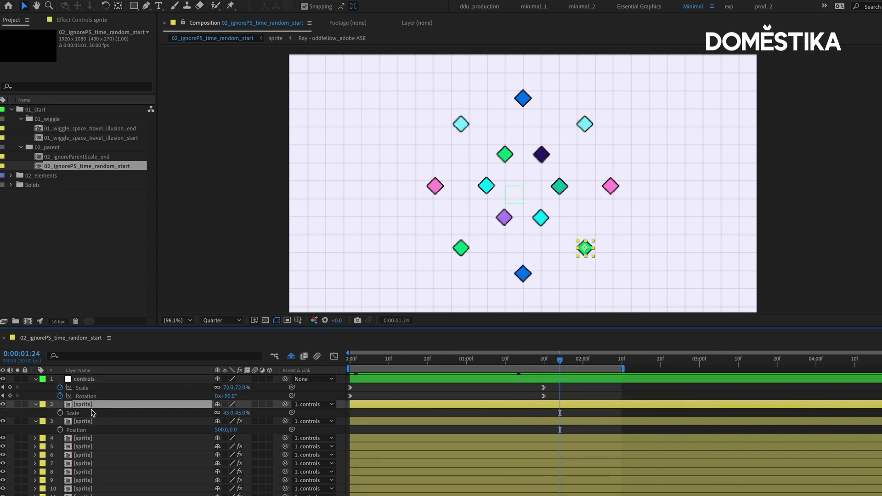
# Add an expression to the first sprite's Scale reading 's = value[0];'
pyautogui.keyDown('alt'); pyautogui.click(60, 413); pyautogui.keyUp('alt')
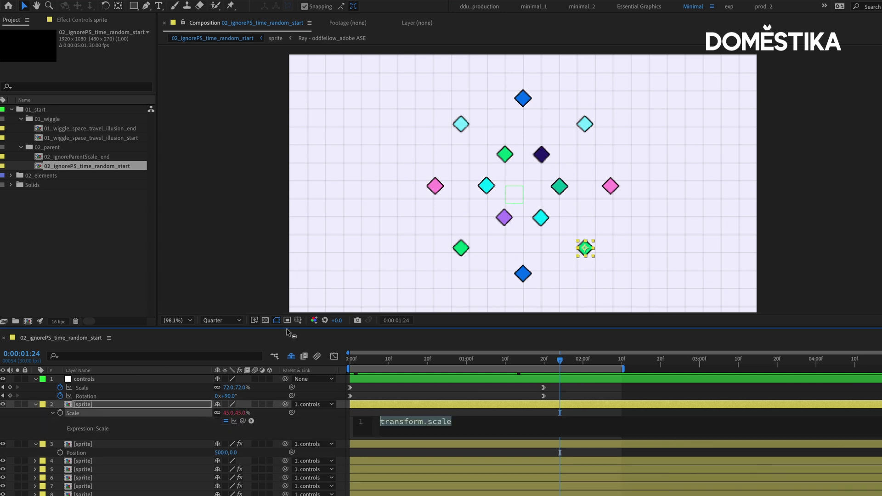
pyautogui.moveTo(289, 328); pyautogui.dragTo(282, 297)
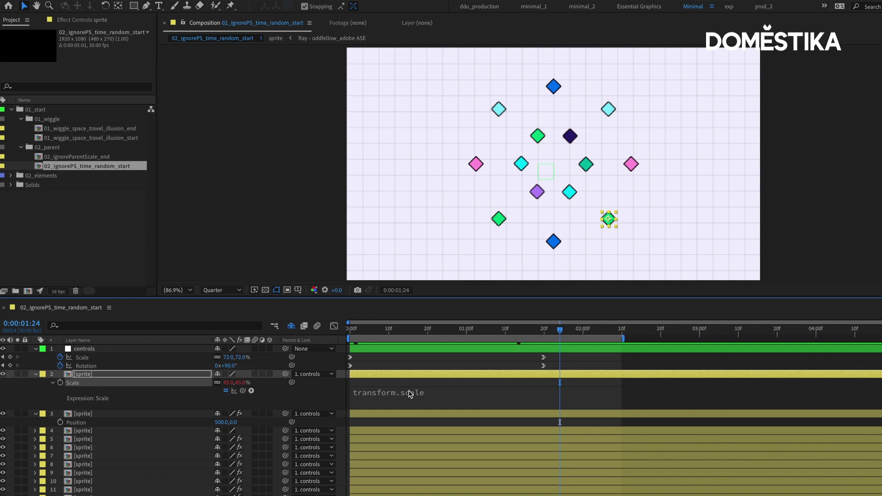
pyautogui.write('s')
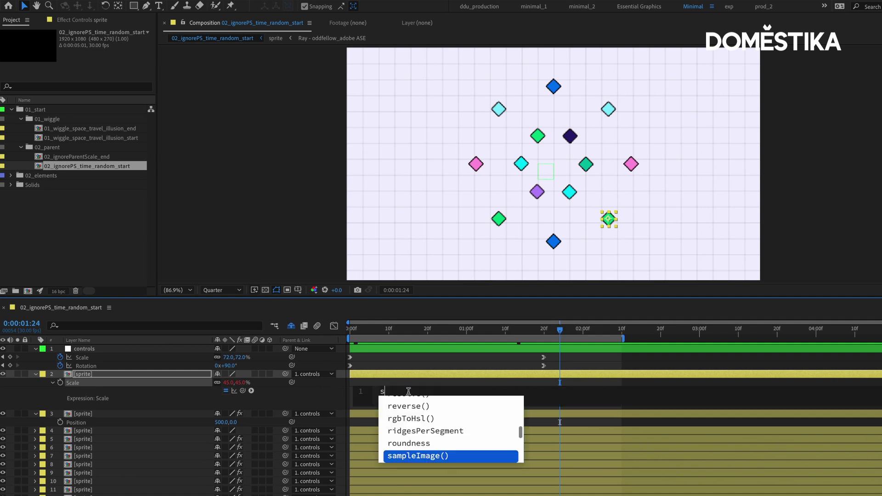
pyautogui.write(' = value')
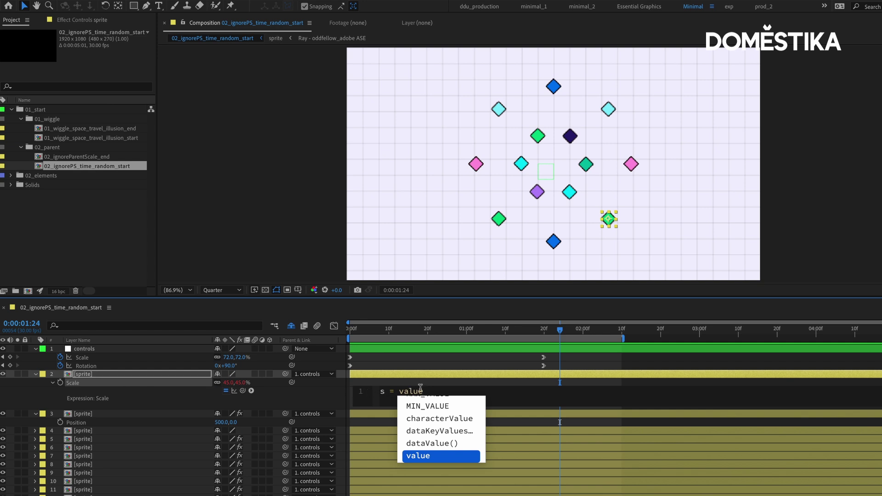
pyautogui.write('[0')
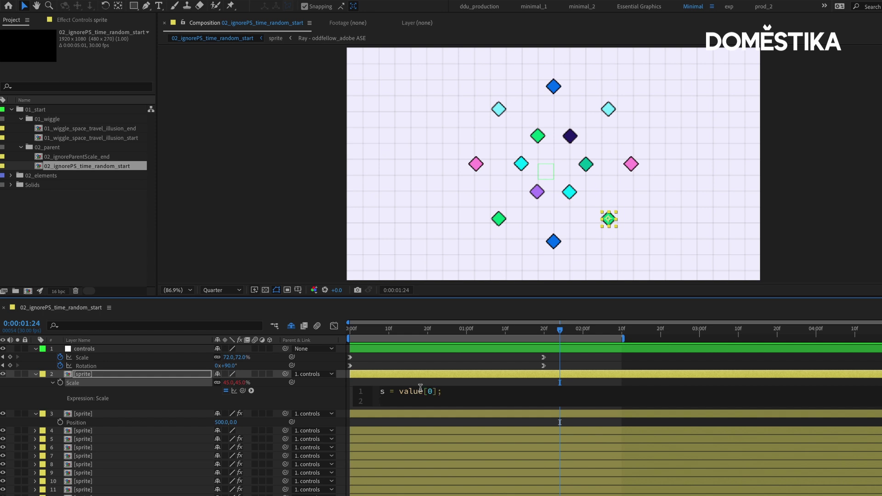
# Add a second Scale expression line 'ps = parent.transform.scale.value[0];' and start a new line
pyautogui.write('ps = parent.tran')
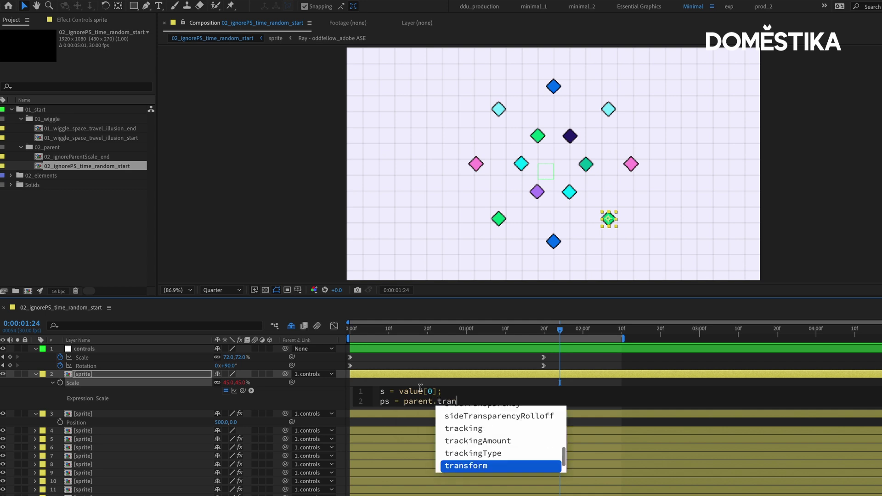
pyautogui.write('sform.scale.v')
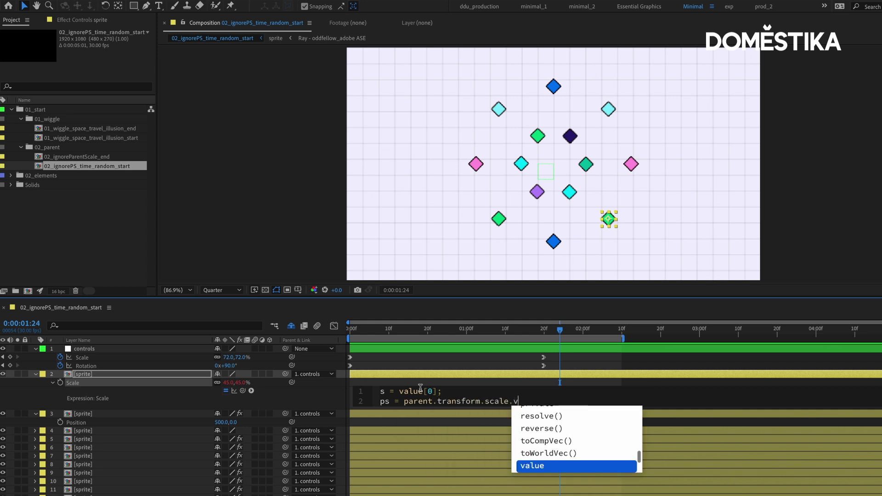
pyautogui.write('alue')
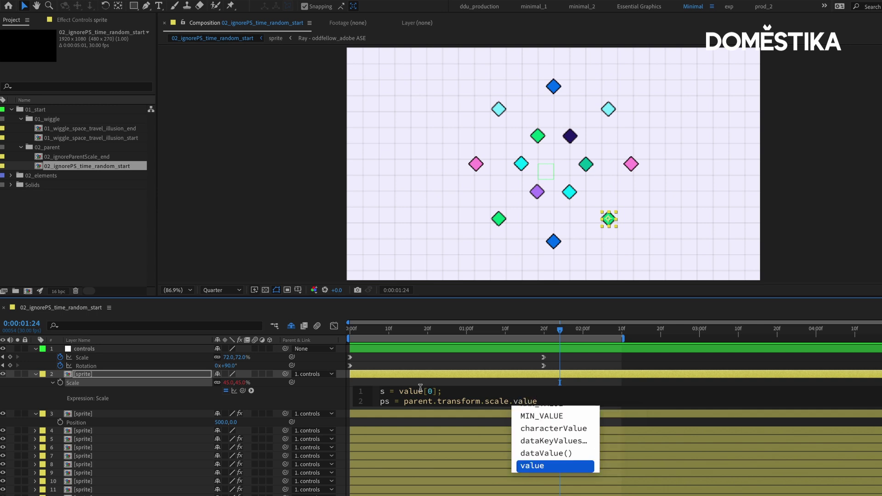
pyautogui.write('[')
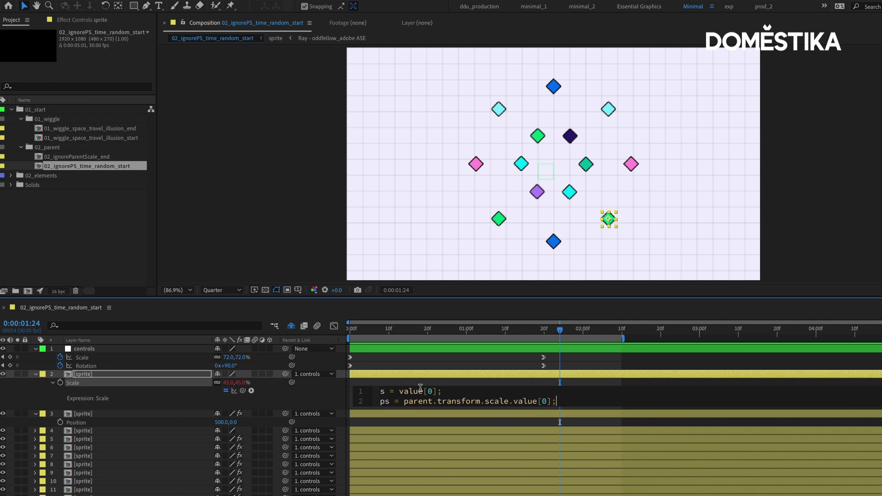
pyautogui.press('Return')
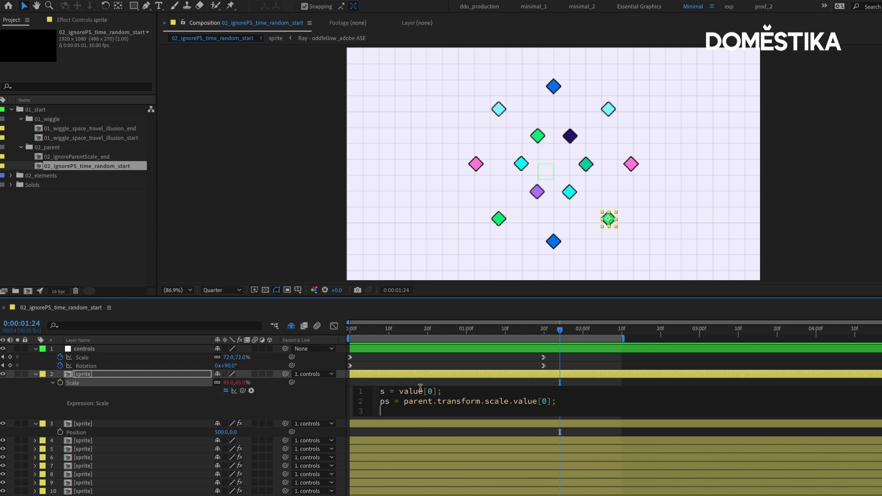
# Write the third expression line as 'v = s*100/ps;'
pyautogui.write('s*100')
pyautogui.write('/ps')
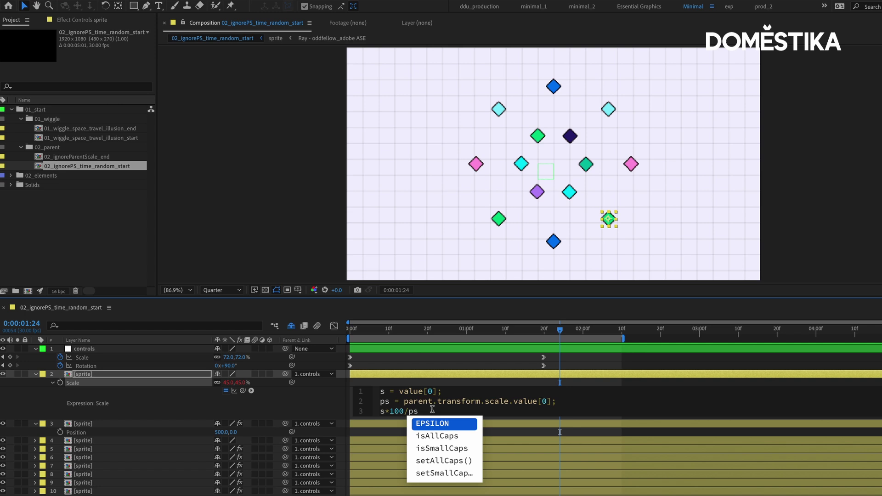
pyautogui.write(';')
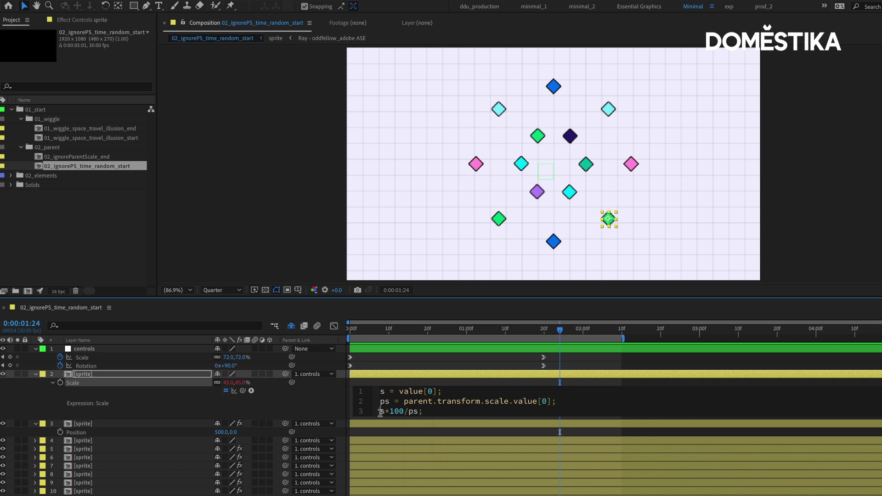
pyautogui.moveTo(380, 412); pyautogui.dragTo(395, 401)
pyautogui.click(432, 411)
pyautogui.click(401, 406)
pyautogui.press('super+shift+Up')
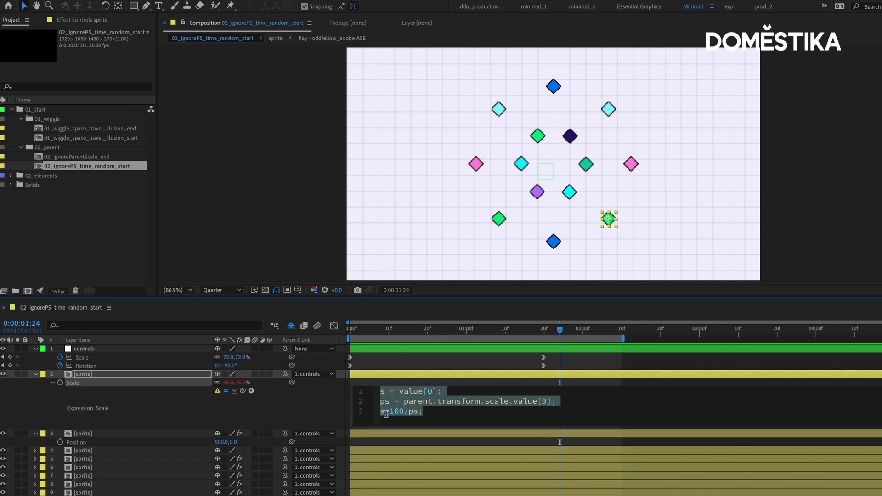
pyautogui.click(385, 412)
pyautogui.write('*')
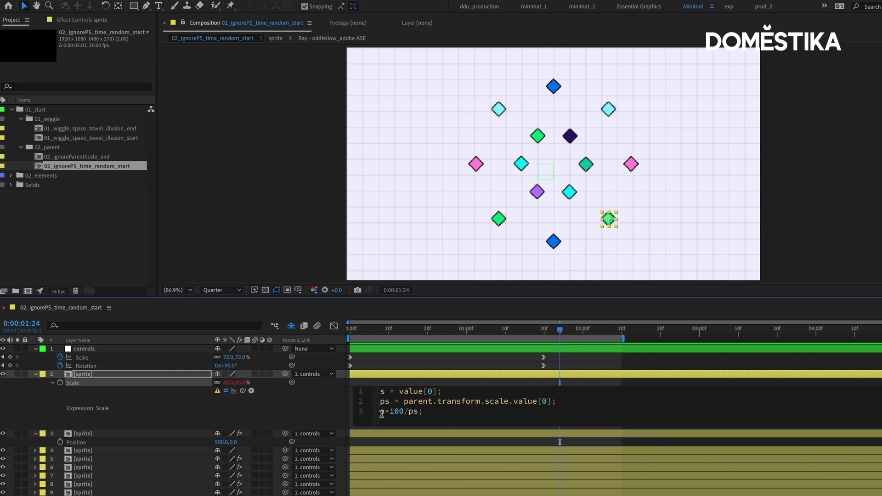
pyautogui.click(380, 411)
pyautogui.write('v =')
# Finish the expression with '[v,v]' and apply it, giving 62.5% scale
pyautogui.press('Return')
pyautogui.press('Return')
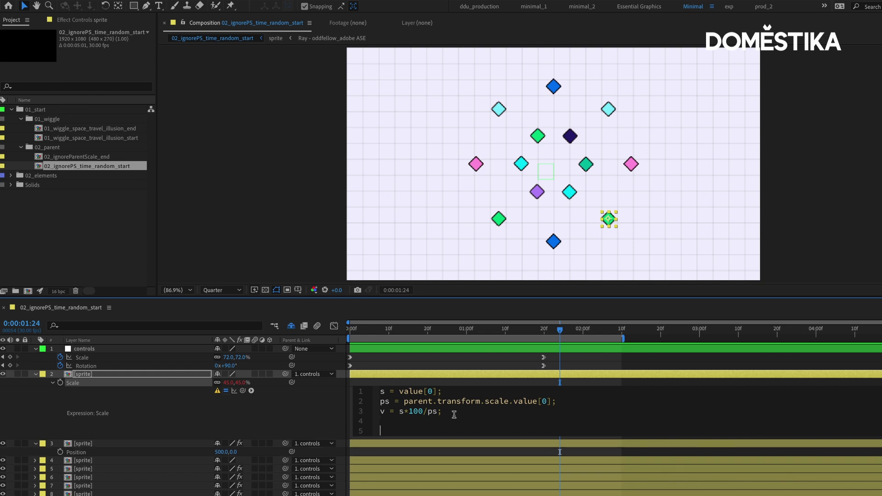
pyautogui.write('[v,v')
pyautogui.click(293, 423)
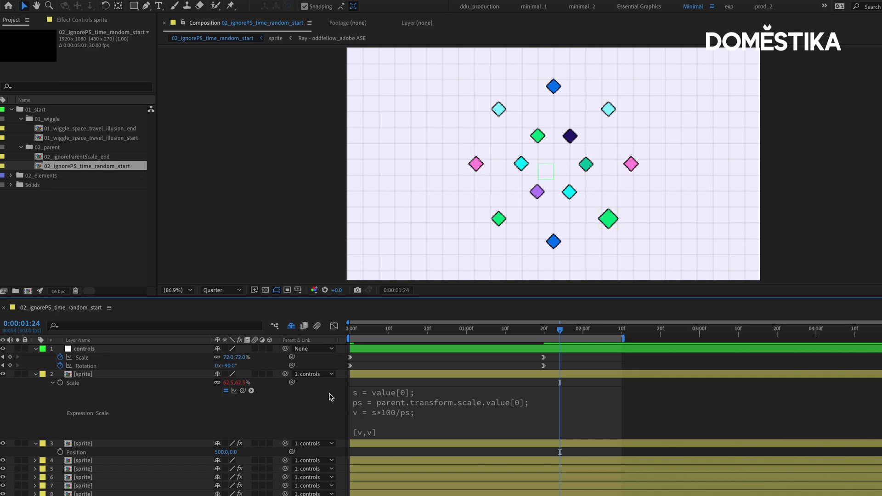
# Copy only the Scale expression and paste it onto every sprite layer except controls
pyautogui.click(123, 390)
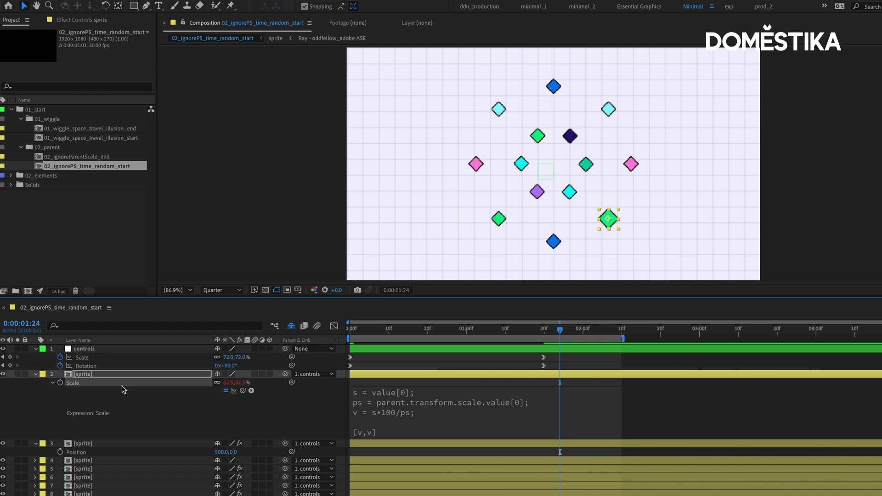
pyautogui.rightClick(123, 389)
pyautogui.click(159, 470)
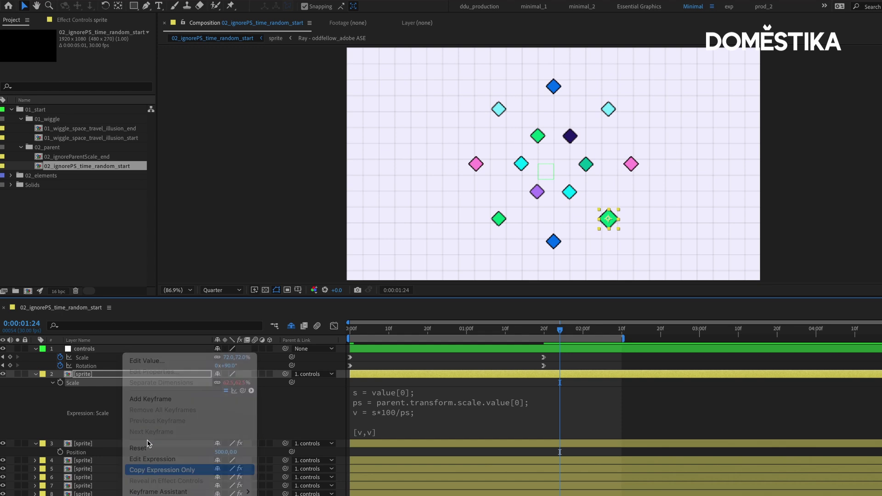
pyautogui.hotkey('ctrl', 'a')
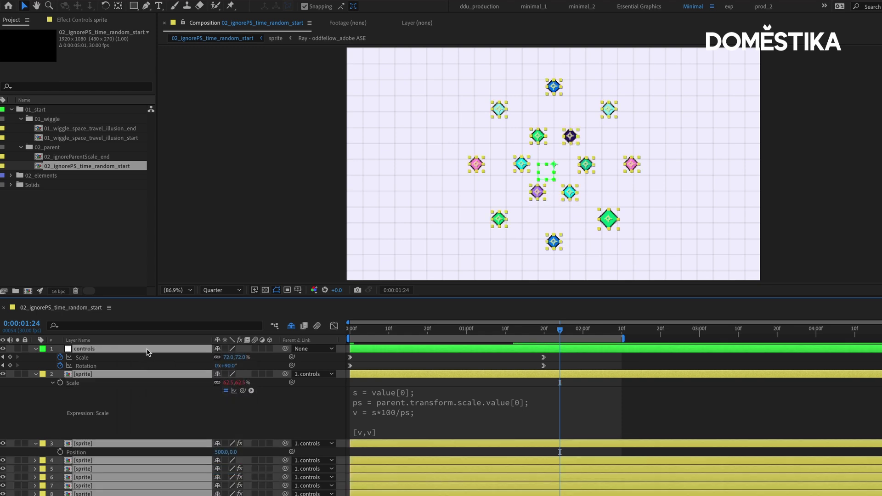
pyautogui.keyDown('ctrl'); pyautogui.click(149, 352); pyautogui.keyUp('ctrl')
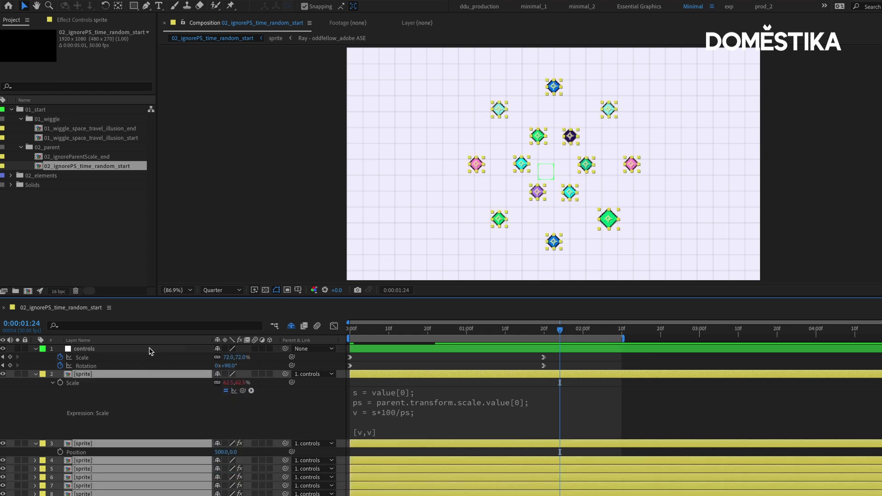
pyautogui.hotkey('ctrl', 'v')
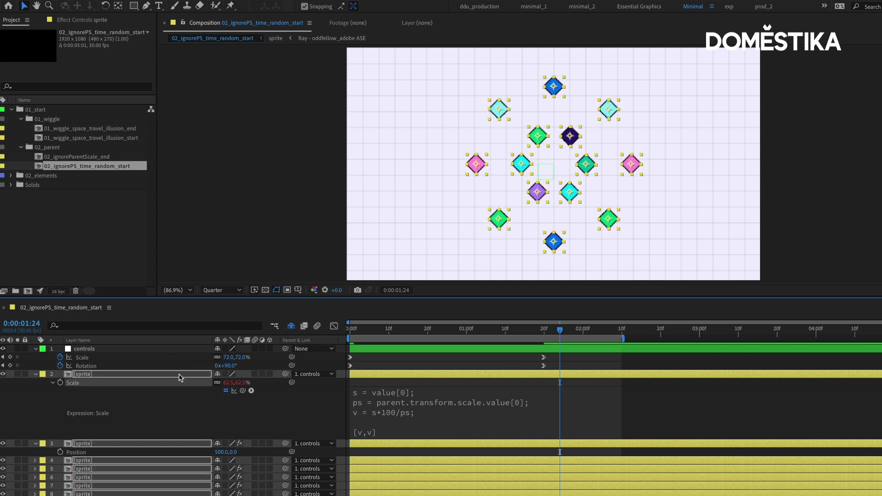
pyautogui.keyDown('ctrl'); pyautogui.click(35, 374); pyautogui.keyUp('ctrl')
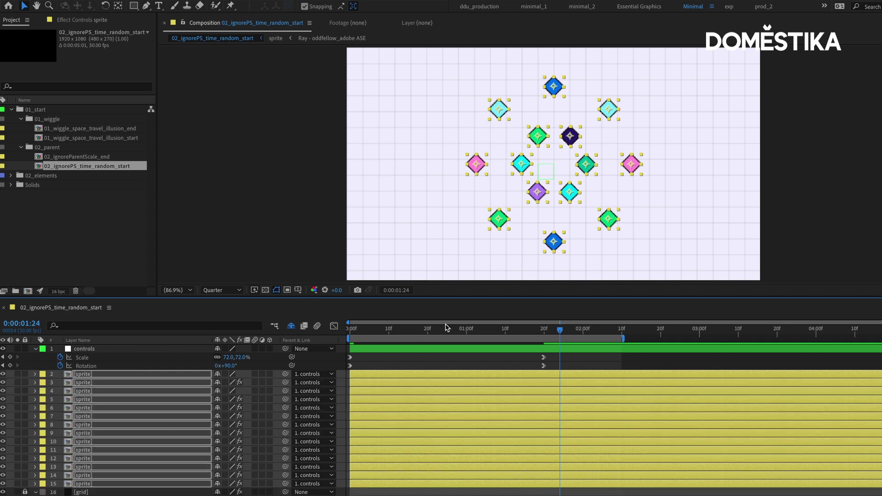
# Preview the sprite ring animation from the start of the composition
pyautogui.press('Home')
pyautogui.press('space')
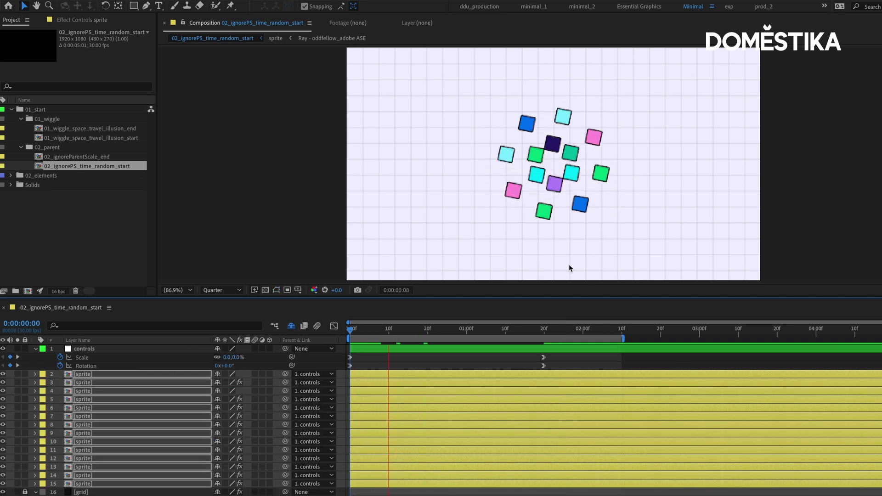
pyautogui.press('space')
# Zoom in on the sprite ring, center it, and render at Full resolution
pyautogui.press('z')
pyautogui.click(528, 154)
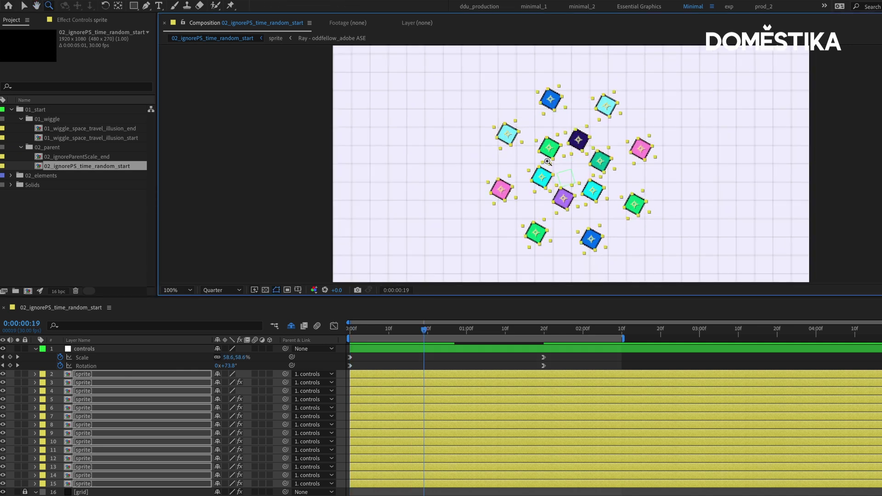
pyautogui.click(537, 156)
pyautogui.moveTo(580, 172); pyautogui.dragTo(528, 175)
pyautogui.hotkey('ctrl', 'j')
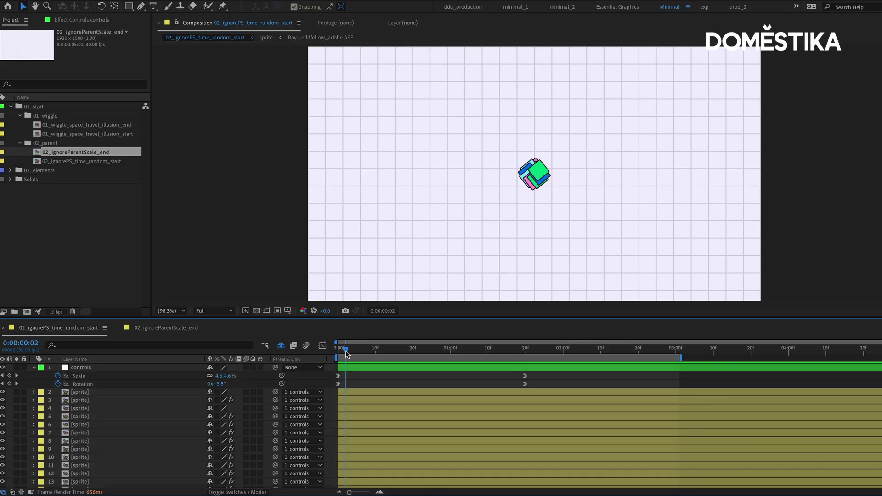
# Scrub and preview the spreading diamond ring animation
pyautogui.moveTo(371, 354); pyautogui.dragTo(280, 345)
pyautogui.press('space')
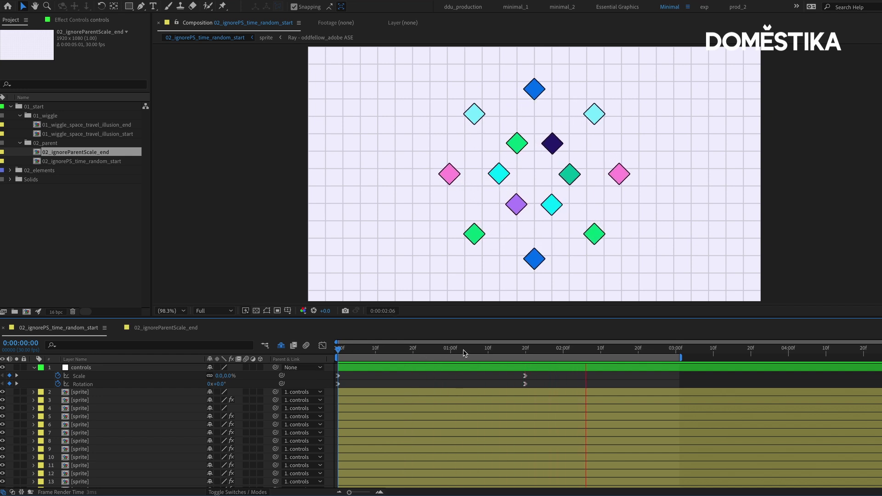
pyautogui.press('space')
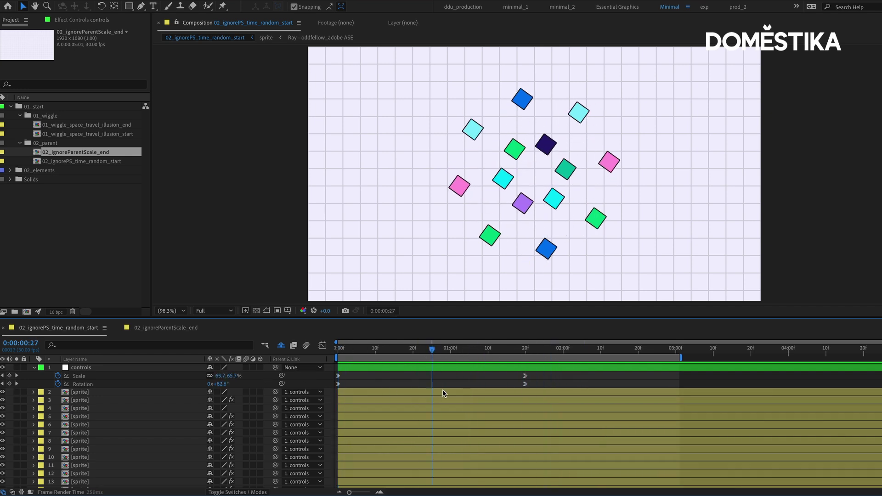
# Key the controls Rotation at about 181° at 4:06, then move that keyframe to 05:00f
pyautogui.click(445, 345)
pyautogui.moveTo(546, 352); pyautogui.dragTo(765, 359)
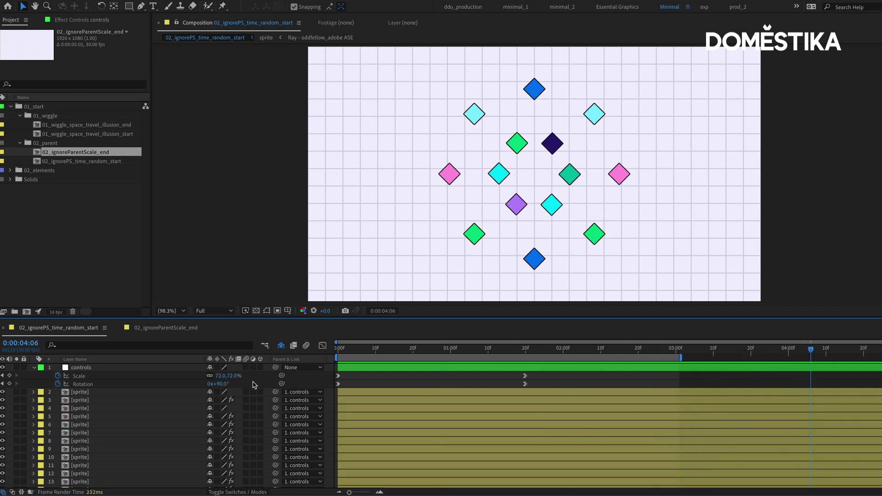
pyautogui.moveTo(221, 383); pyautogui.dragTo(266, 386)
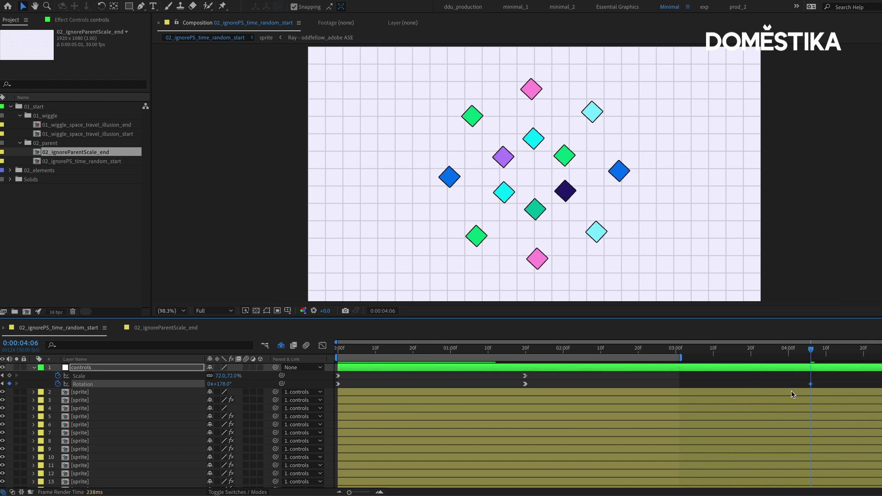
pyautogui.moveTo(811, 385); pyautogui.dragTo(881, 384)
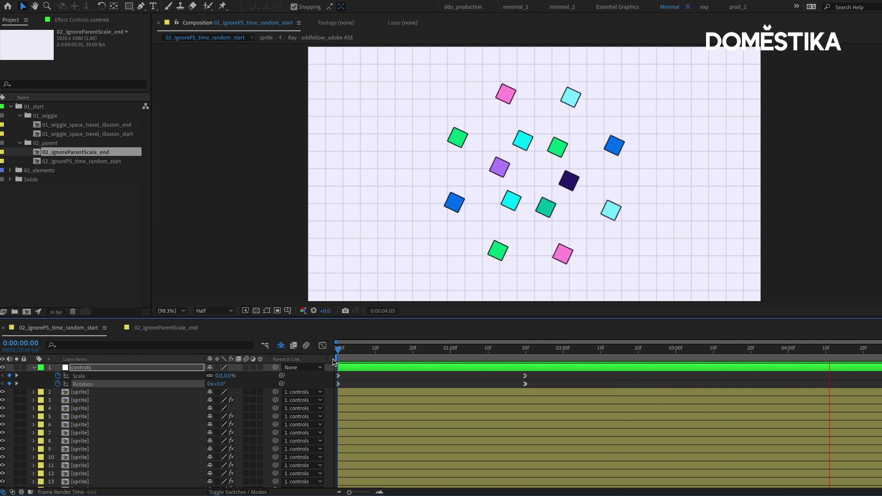
# Preview the continued spin around 1–2 seconds, then undo the extra Rotation keyframe
pyautogui.click(494, 349)
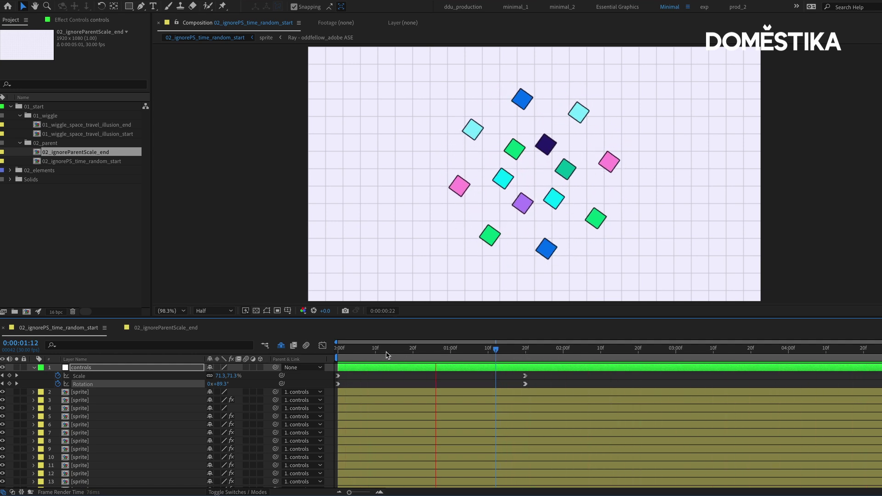
pyautogui.moveTo(429, 358); pyautogui.dragTo(501, 372)
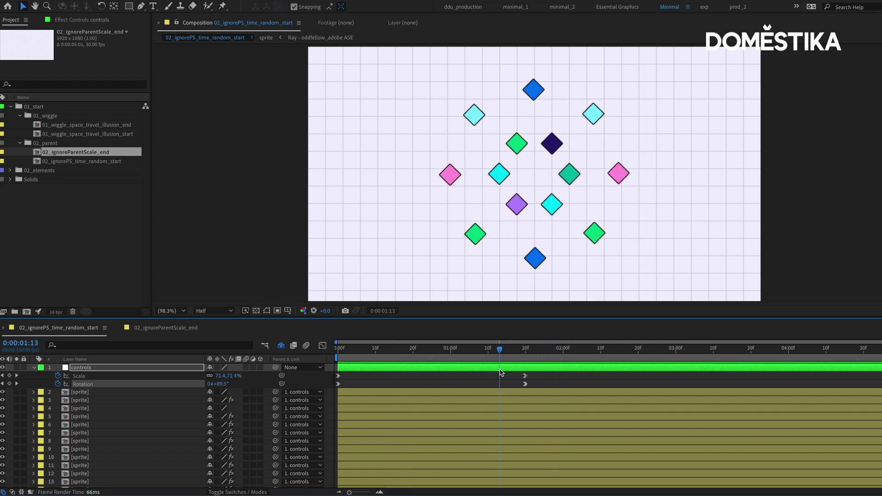
pyautogui.press('space')
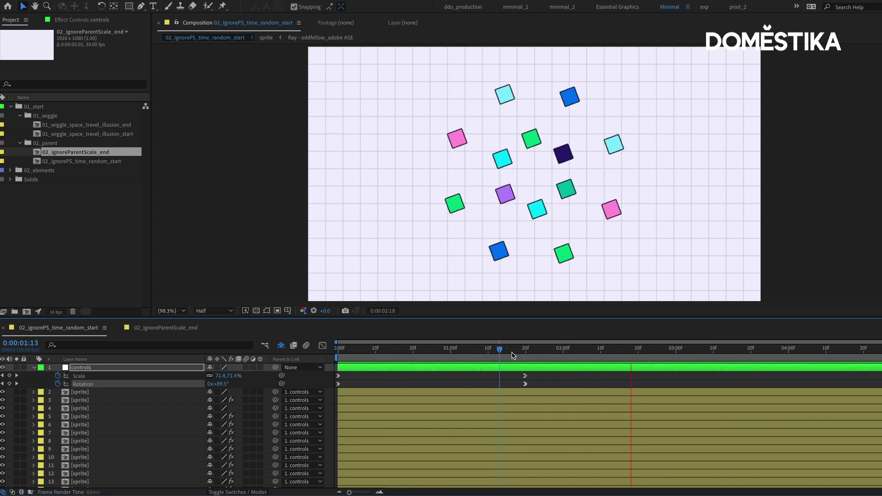
pyautogui.click(473, 350)
pyautogui.click(409, 349)
pyautogui.press('space')
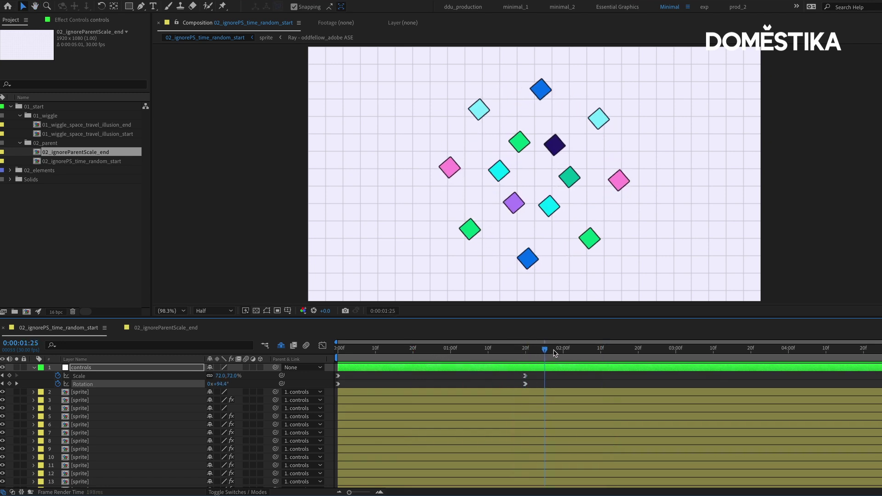
pyautogui.click(539, 350)
pyautogui.press('pageup')
pyautogui.press('pageup')
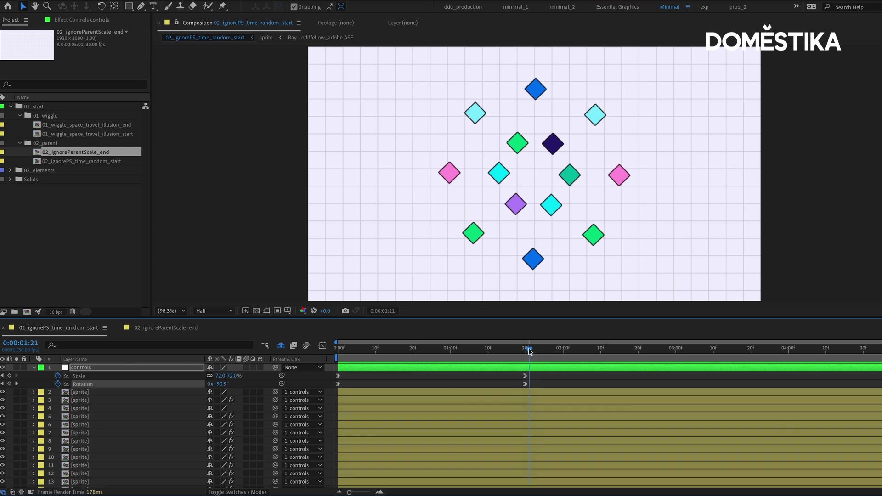
pyautogui.moveTo(529, 350); pyautogui.dragTo(410, 353)
pyautogui.press('space')
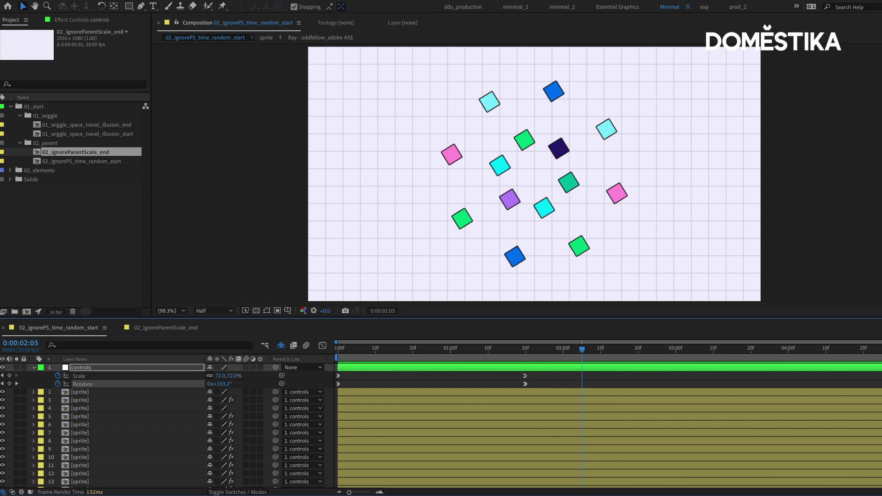
pyautogui.hotkey('ctrl', 'z')
# Give the controls null's Rotation the expression time*40 and scrub to check the spin
pyautogui.moveTo(363, 356); pyautogui.dragTo(309, 356)
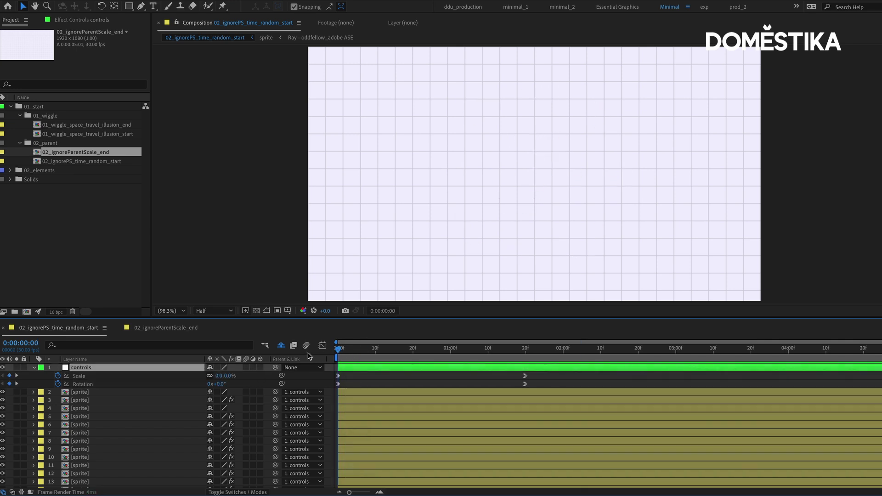
pyautogui.click(84, 385)
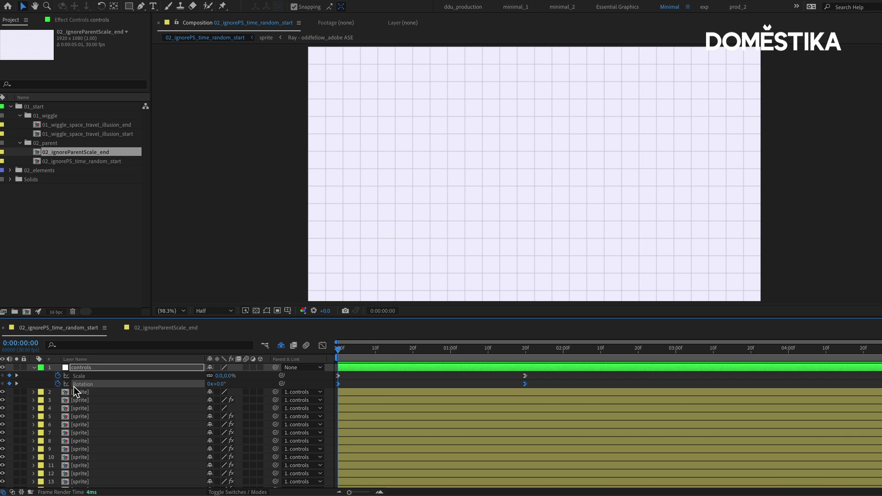
pyautogui.keyDown('alt'); pyautogui.click(58, 384); pyautogui.keyUp('alt')
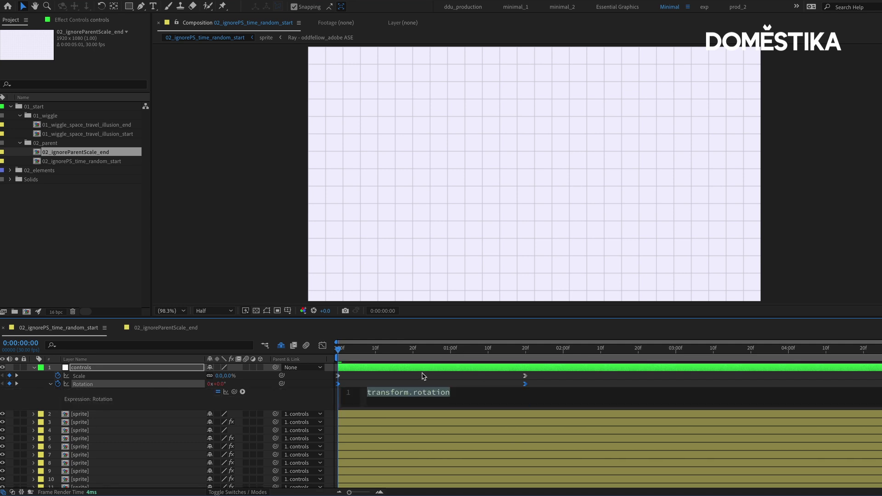
pyautogui.write('time*40')
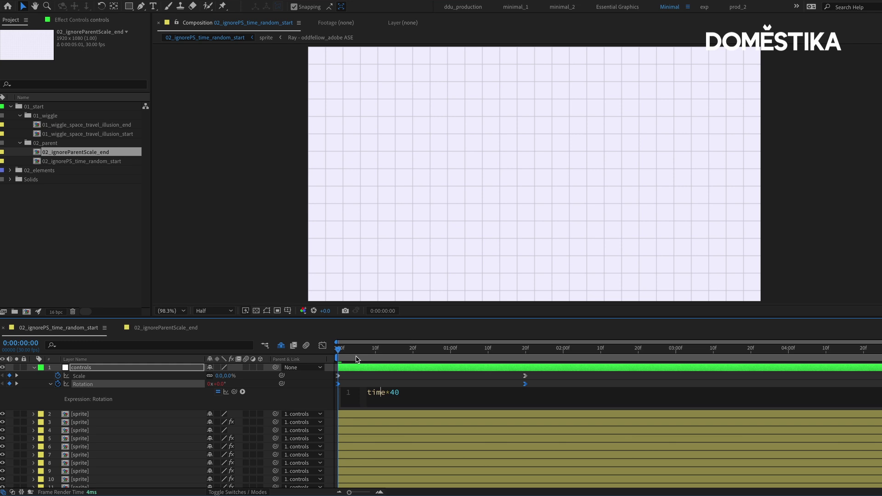
pyautogui.moveTo(358, 358); pyautogui.dragTo(402, 357)
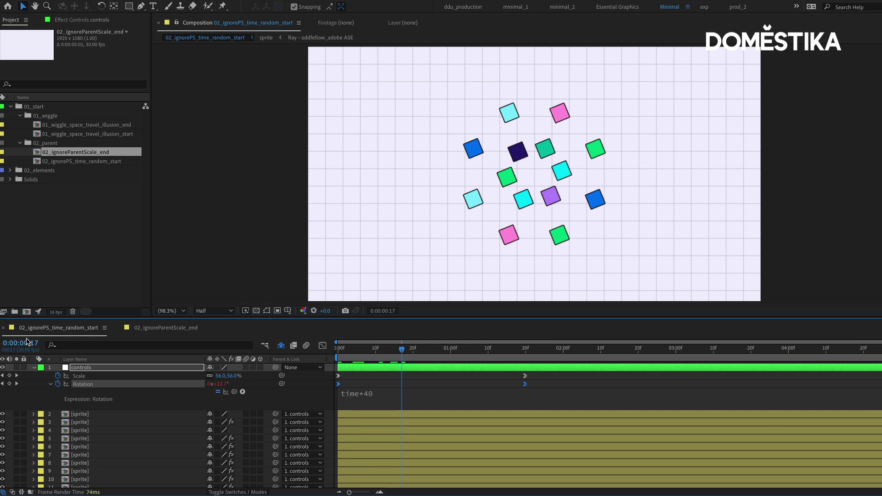
pyautogui.click(380, 407)
pyautogui.click(398, 395)
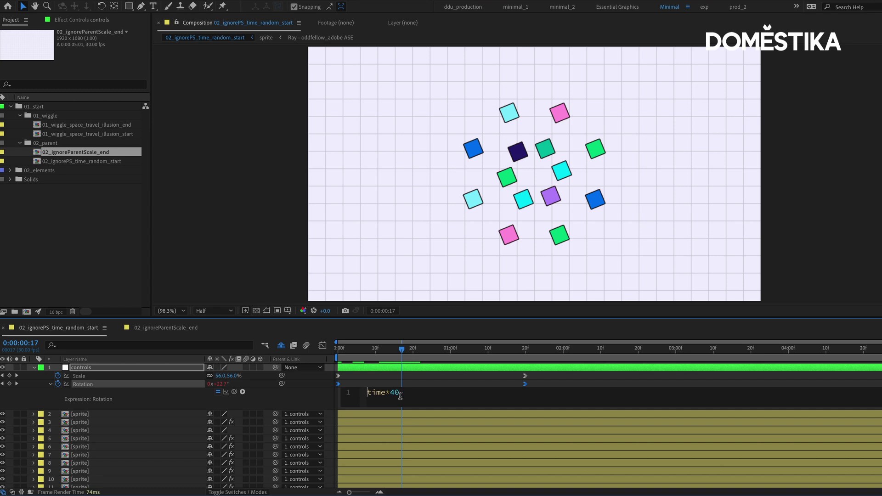
# Rewrite the Rotation expression as 'mySpeed = time*40;' followed by 'mySpeed + value'
pyautogui.press('Home')
pyautogui.write('speed')
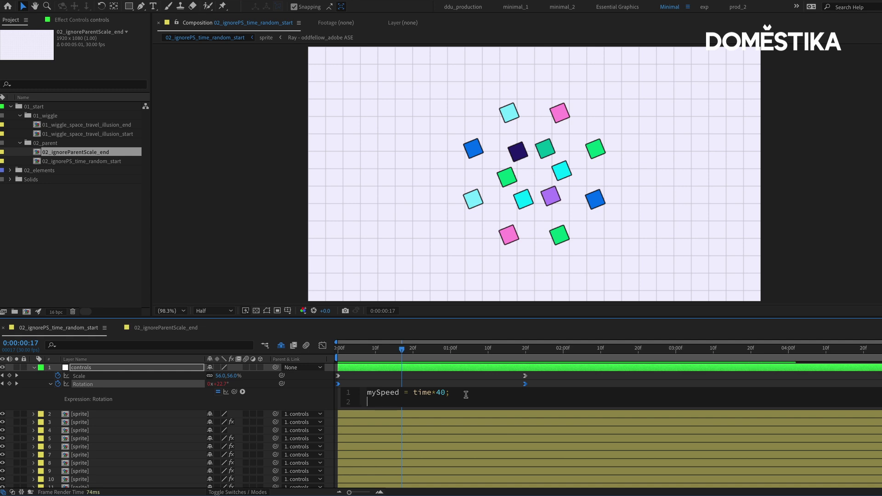
pyautogui.write('mySpeed + value')
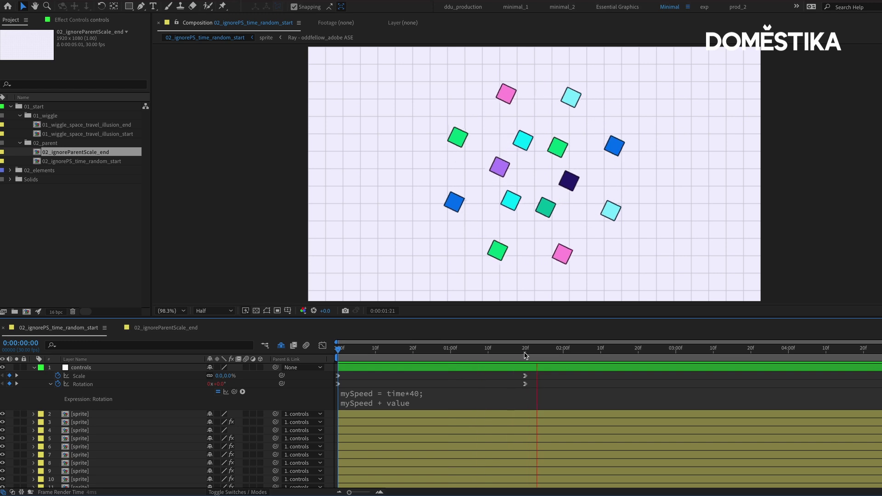
# Change the rotation expression's multiplier from time*40 to time*10 and return to the start
pyautogui.press('space')
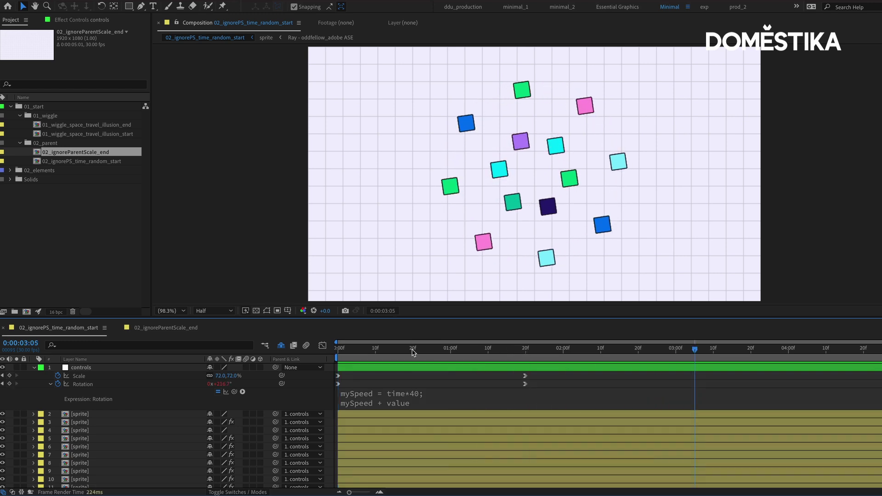
pyautogui.moveTo(413, 354); pyautogui.dragTo(398, 355)
pyautogui.click(420, 393)
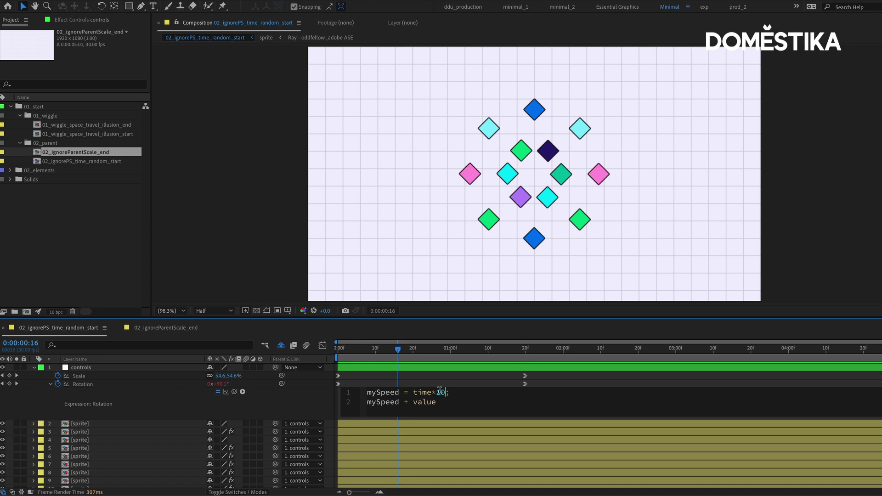
pyautogui.click(372, 363)
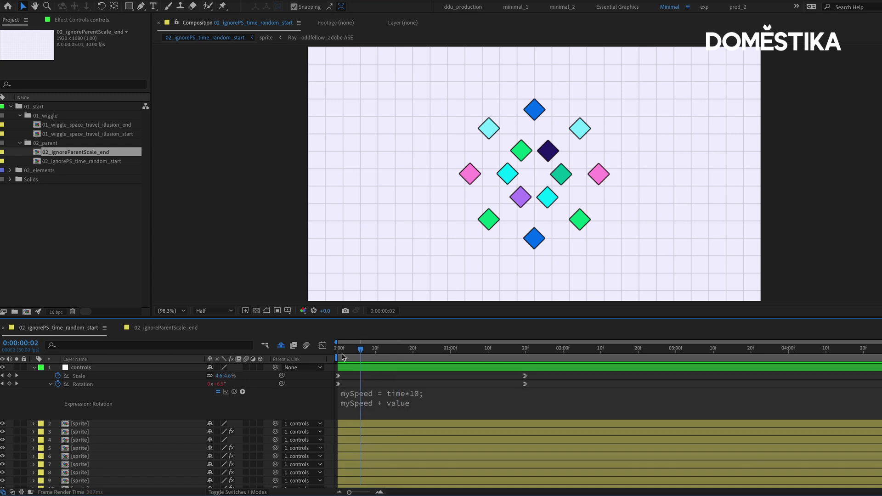
pyautogui.press('Home')
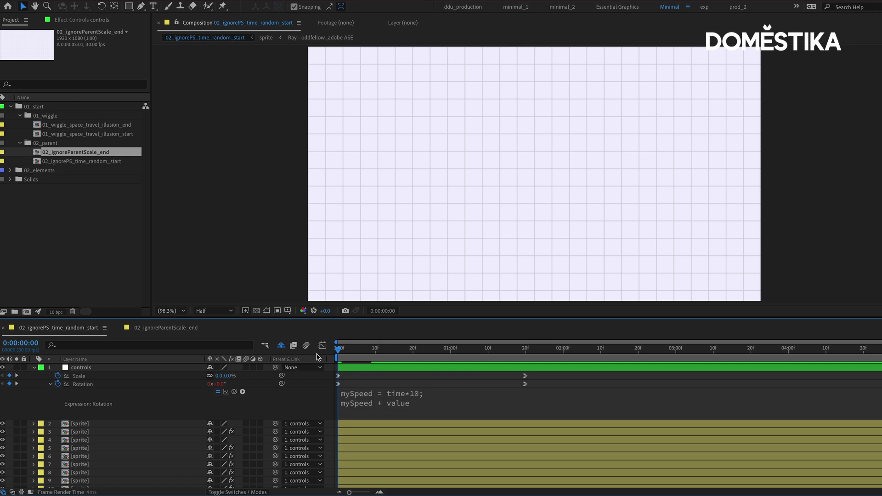